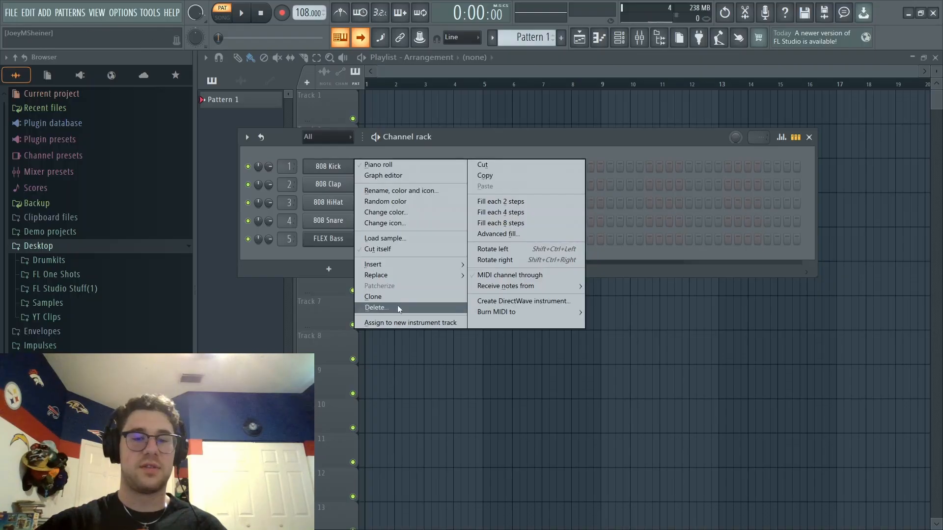
Delete the default 808 and FLEX Bass channels from the channel rack
click(398, 307)
right_click(326, 167)
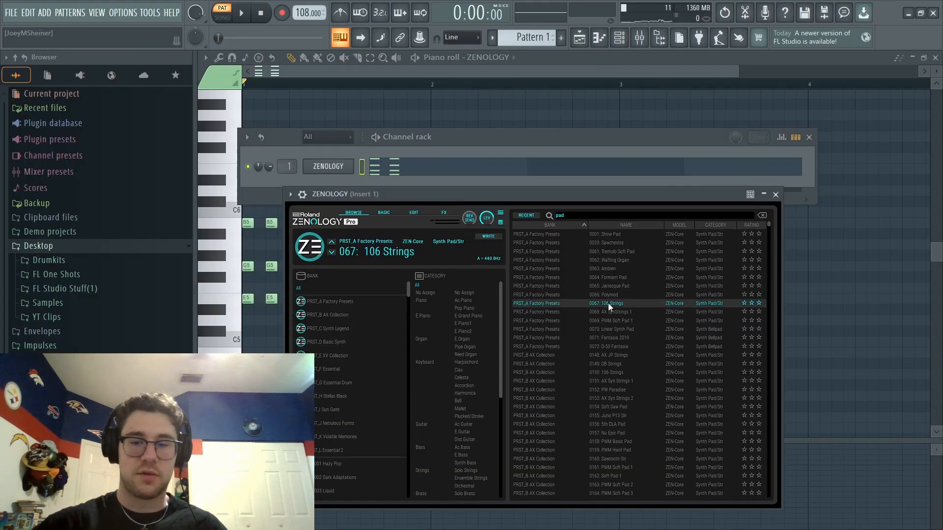
Close the ZENOLOGY plugin and channel rack windows and play back the bar 1 chords in the piano roll
click(775, 194)
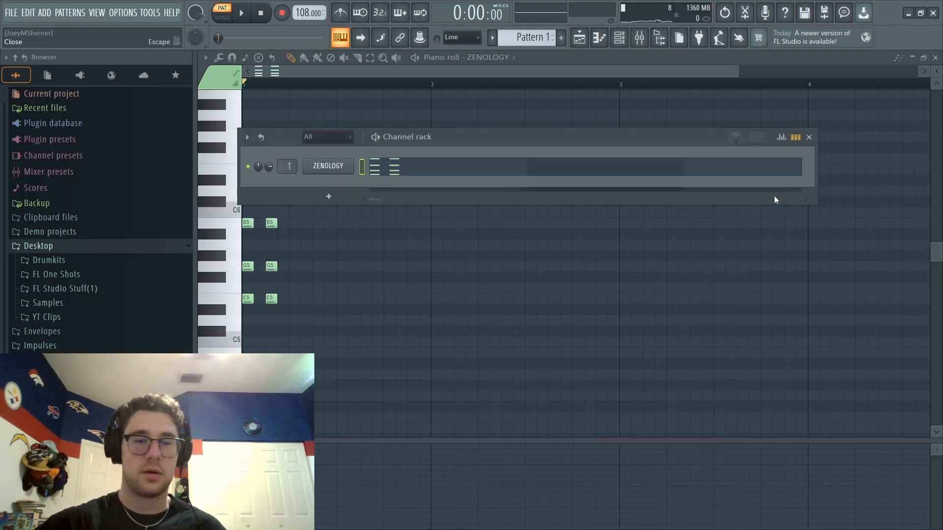
click(809, 137)
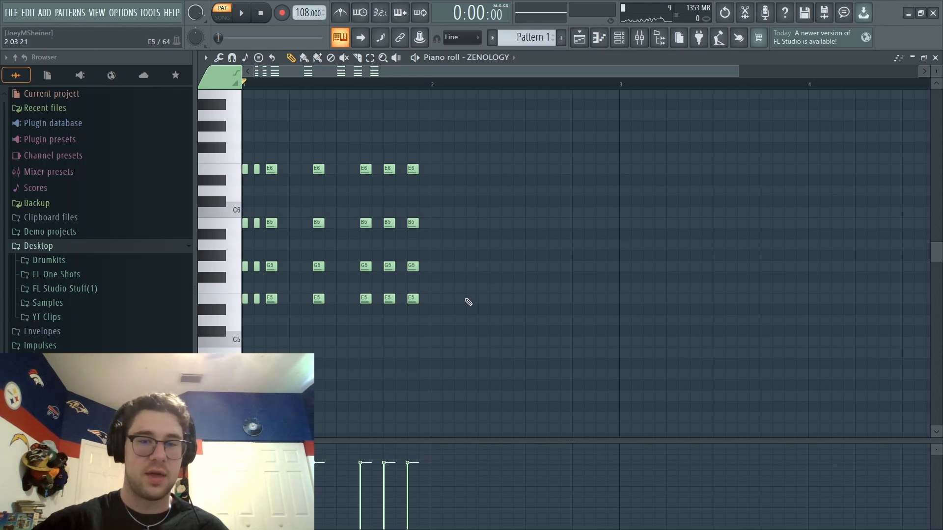
key(space)
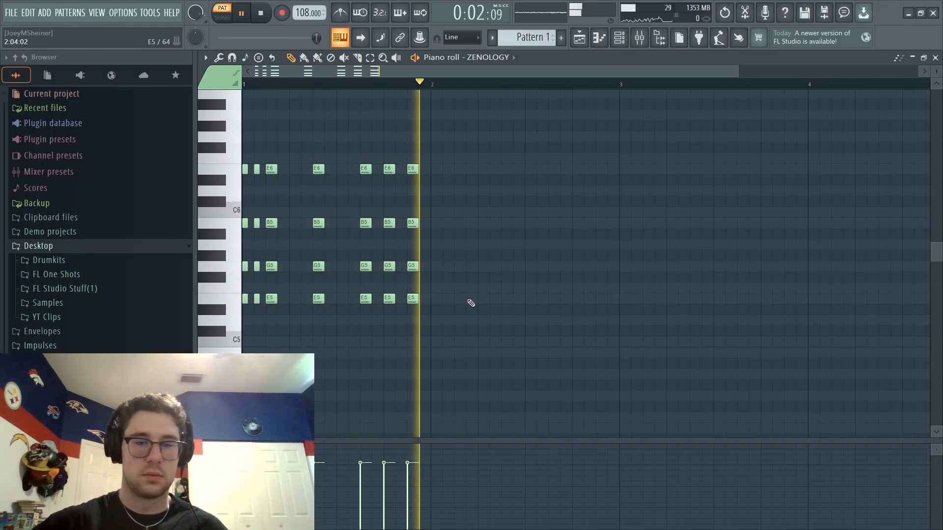
key(space)
Sketch bar 2's top notes with F#6 on the downbeat and G6 mid-bar, removing the trial D6
click(436, 191)
click(527, 223)
key(space)
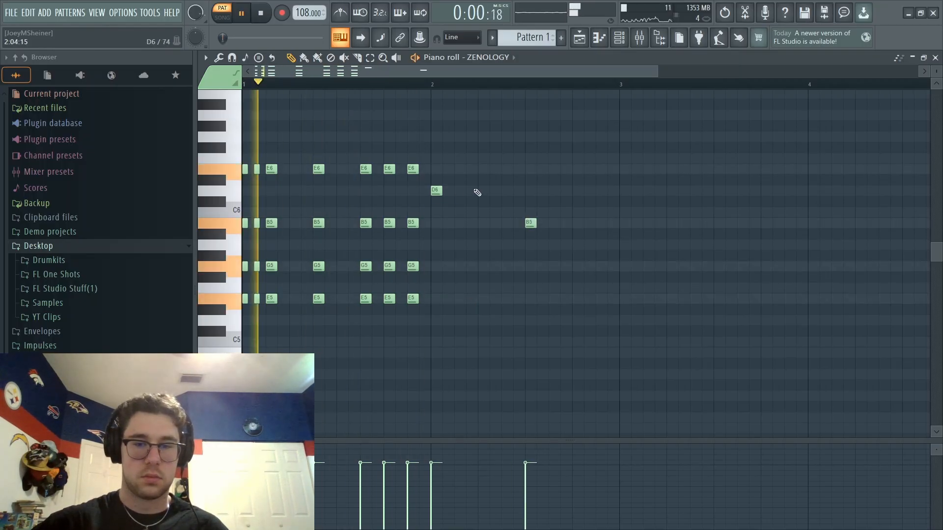
key(space)
click(436, 147)
click(529, 137)
right_click(436, 190)
drag(531, 137, 495, 137)
key(space)
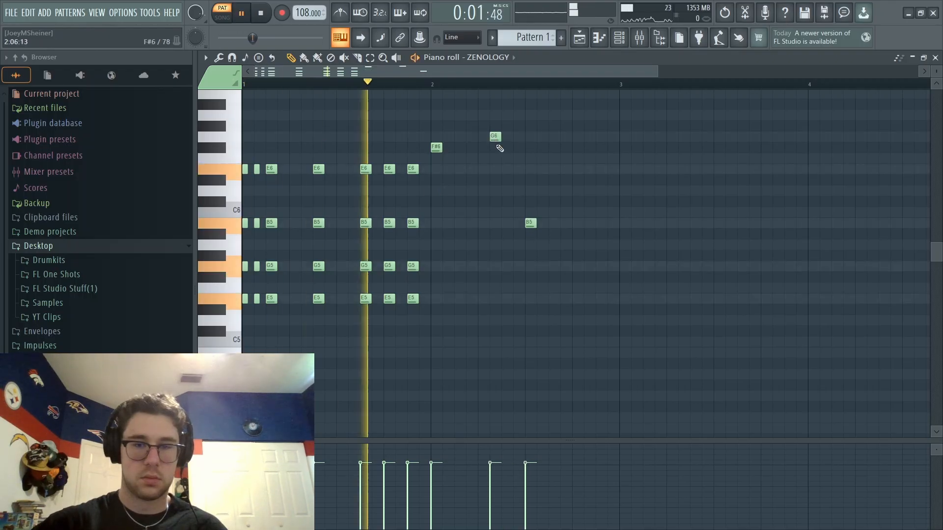
Add D6, B5 and F#5 beneath the F#6 at the start of bar 2 and duplicate that chord right after it
key(space)
click(435, 191)
click(435, 223)
click(436, 277)
key(ctrl+b)
key(space)
Place two G6 notes in the middle of bar 2 and an F#6 near its end, checking the timing by playback
mouse_move(432, 288)
mouse_down()
mouse_move(451, 134)
mouse_move(519, 137)
mouse_up()
ctrl+click(489, 238)
key(space)
key(space)
mouse_move(530, 223)
mouse_down()
mouse_move(565, 148)
mouse_move(589, 147)
mouse_up()
click(542, 138)
key(space)
Fill in the first G6 chord of bar 2 with E6, B5 and G5 underneath
click(514, 178)
drag(512, 178, 514, 169)
click(516, 223)
drag(513, 289, 511, 293)
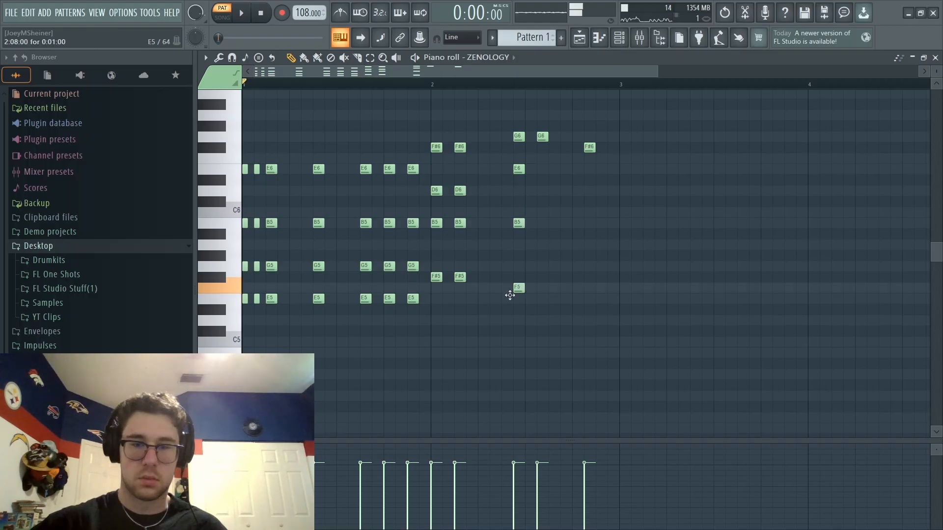
drag(511, 293, 511, 299)
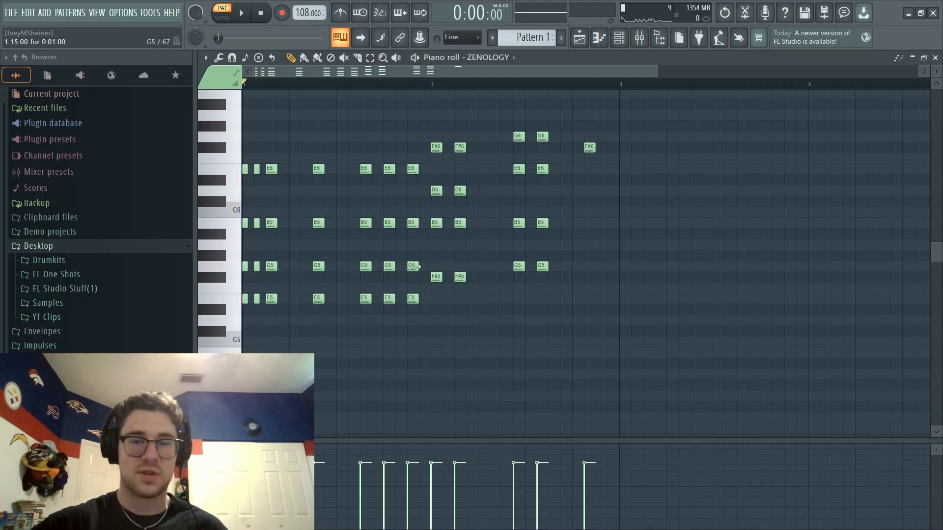
Play back the two-bar progression, turn off the metronome, and duplicate all the notes into bars 3 and 4
key(space)
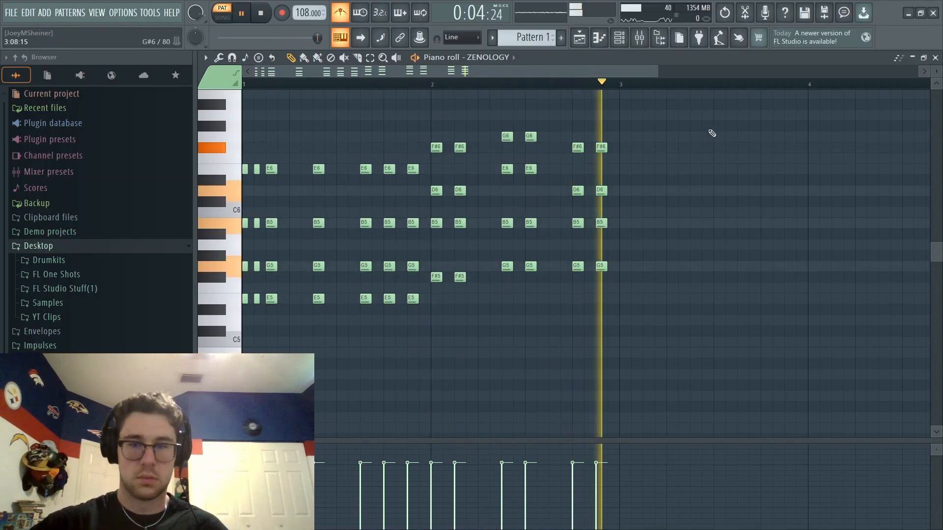
key(space)
key(ctrl+m)
key(ctrl+a)
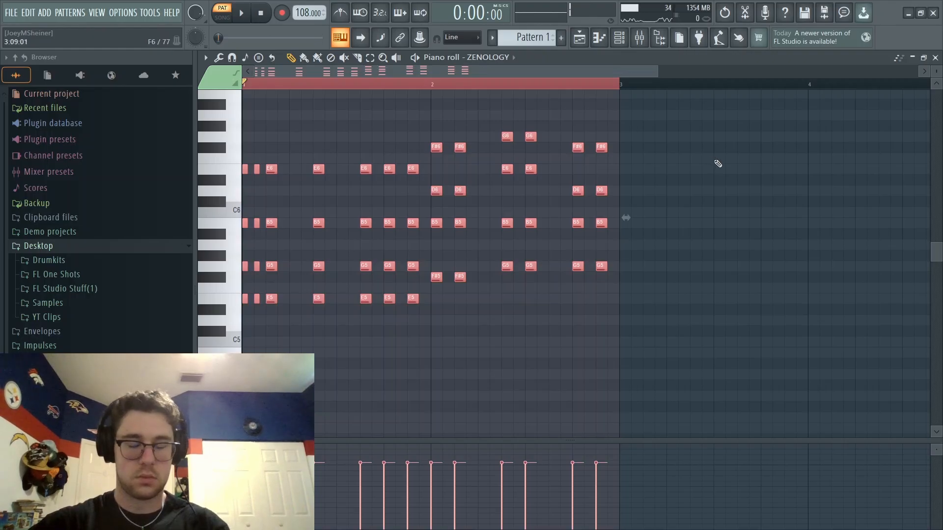
key(ctrl+b)
Delete the second of the two G6-topped chords in bar 4
drag(540, 72, 493, 72)
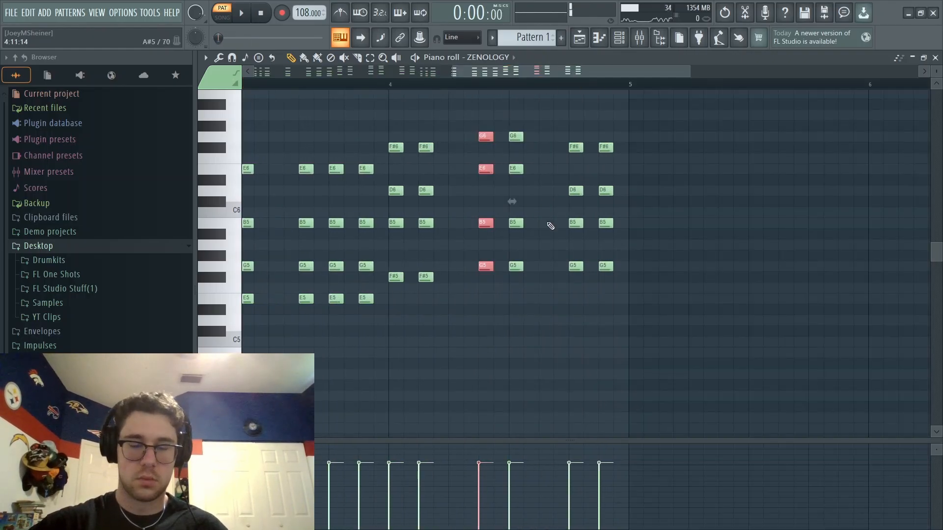
ctrl+click(547, 221)
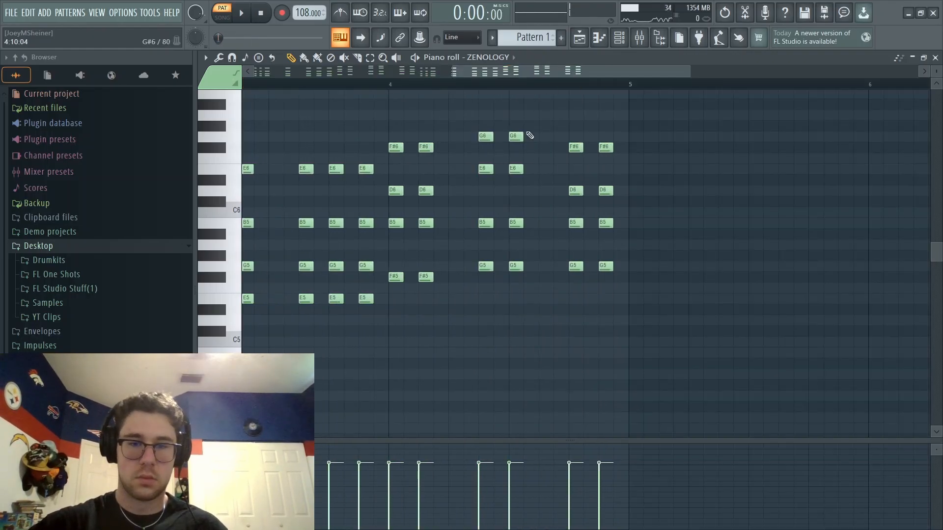
drag(510, 123, 523, 290)
key(Delete)
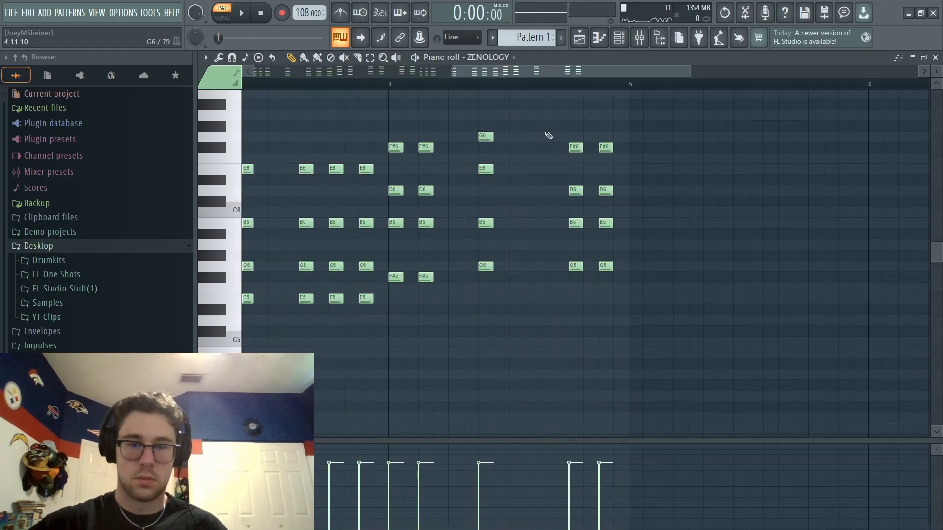
Place two B6 notes after the G6 chord in bar 4 and replace the F#6 that follows with G6
scroll(528, 145, up, 3)
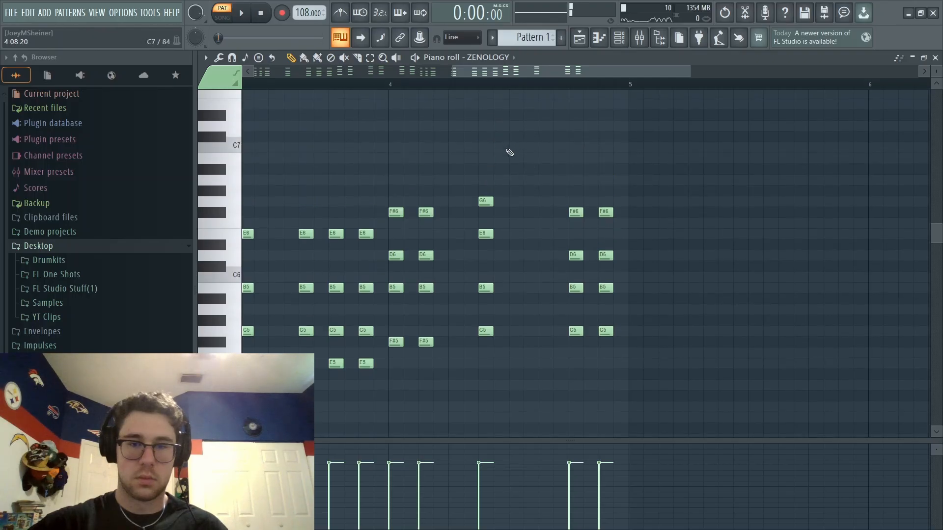
drag(510, 147, 506, 167)
click(545, 158)
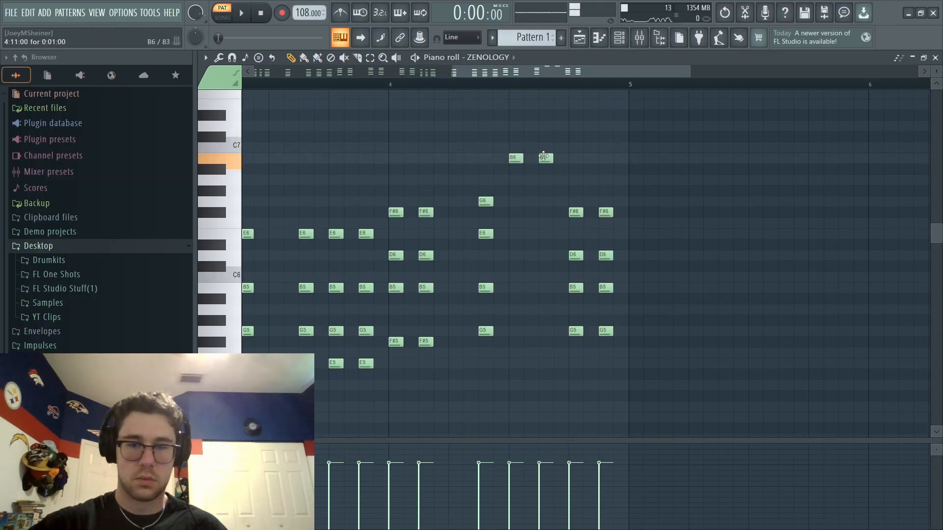
click(573, 210)
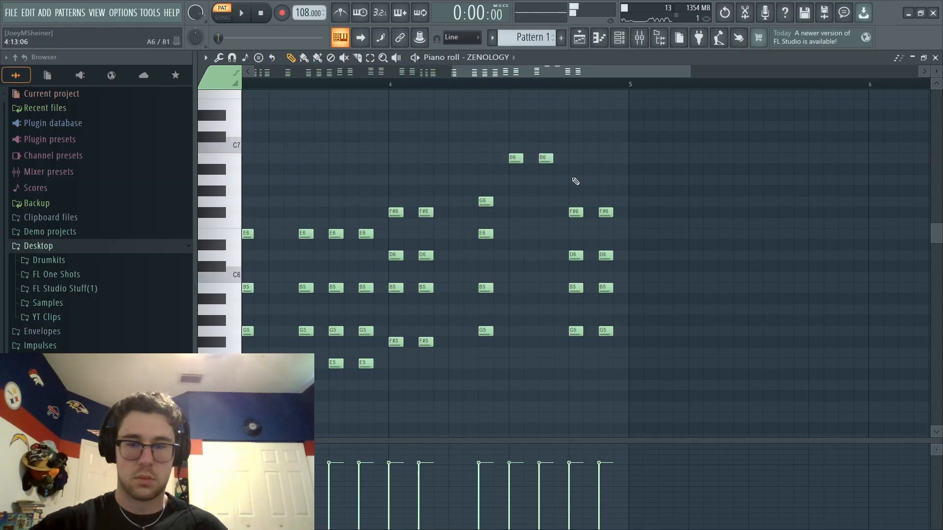
drag(575, 180, 571, 200)
right_click(575, 214)
click(573, 202)
click(607, 213)
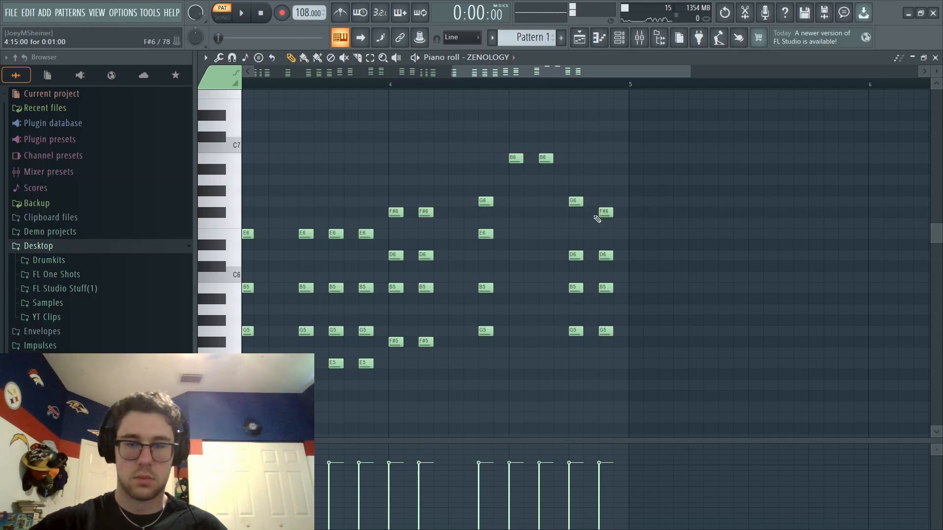
Fill in both B6 chords in bar 4 with G6, E6, D6 and B5 underneath
click(512, 157)
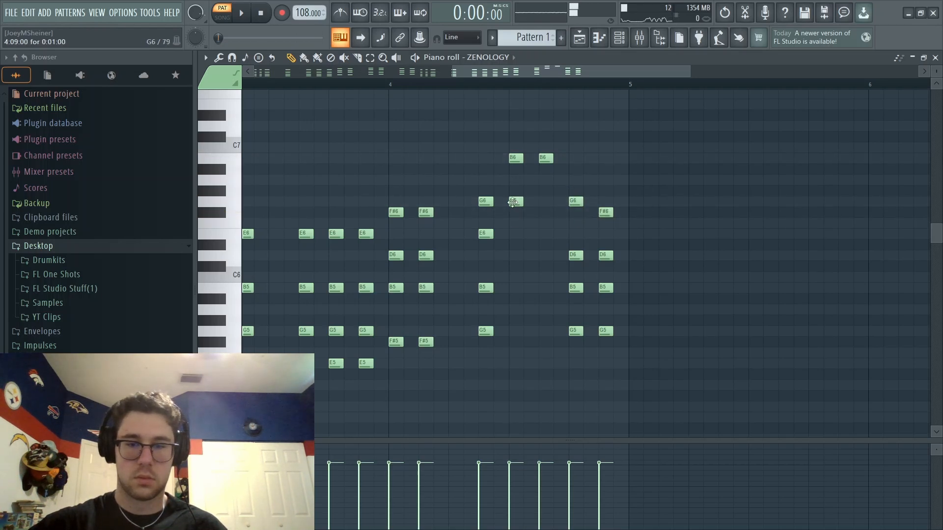
click(510, 238)
click(511, 289)
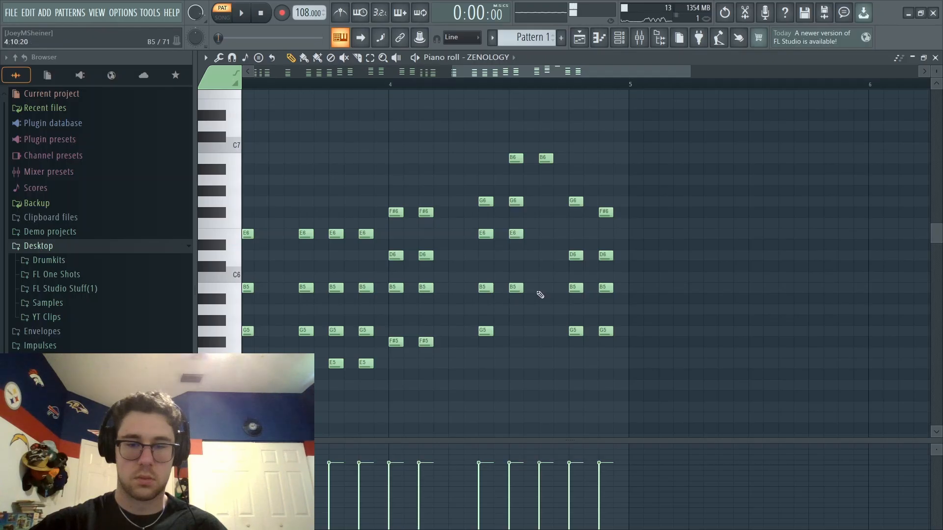
click(540, 289)
click(538, 256)
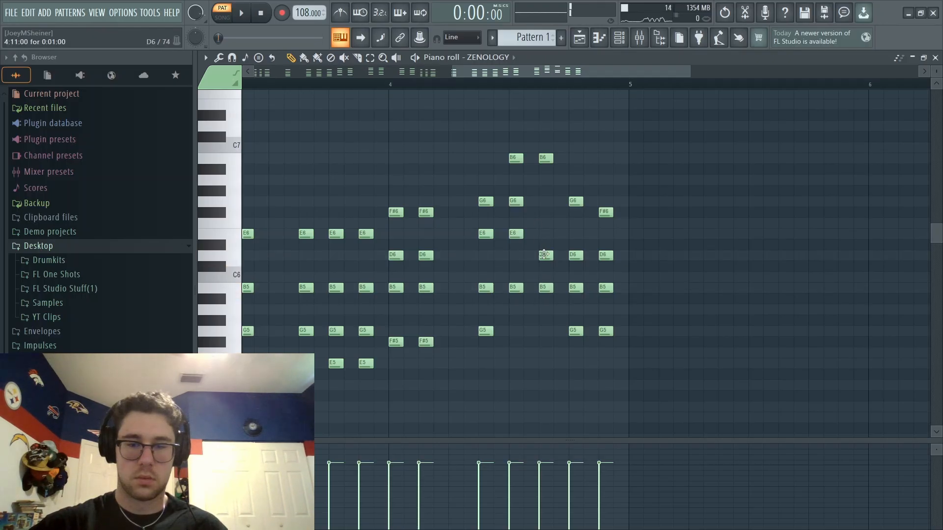
drag(544, 254, 542, 233)
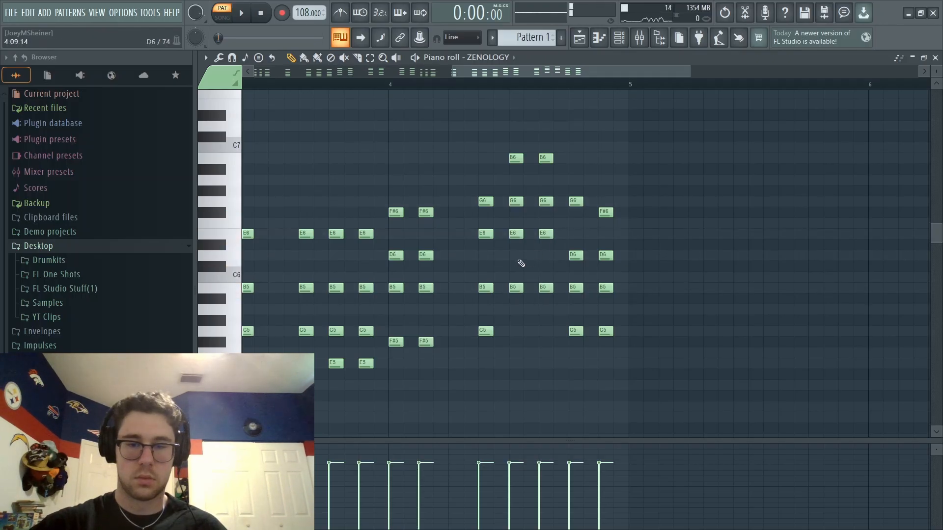
mouse_move(521, 264)
mouse_down()
mouse_move(513, 266)
mouse_move(513, 253)
mouse_up()
click(545, 256)
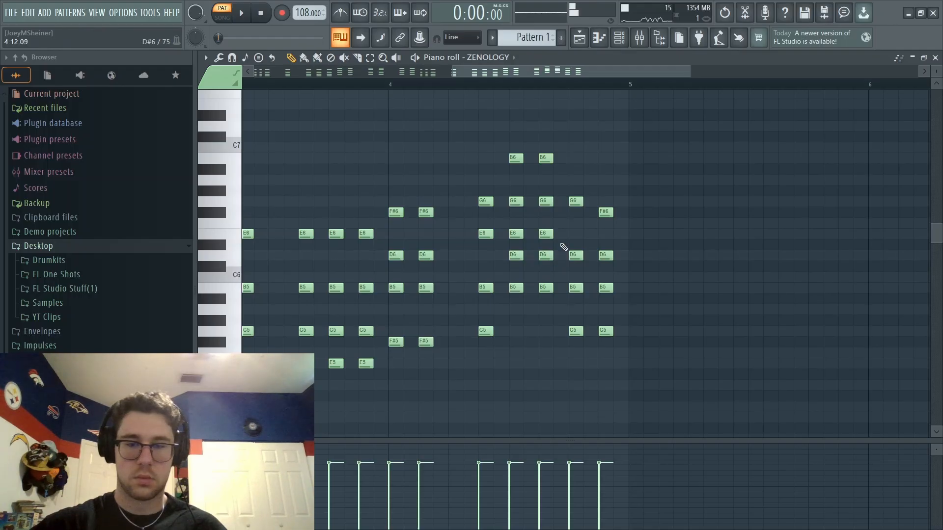
Play back the edited ending from late in bar 3 and the full four-bar progression from the start
key(space)
click(365, 85)
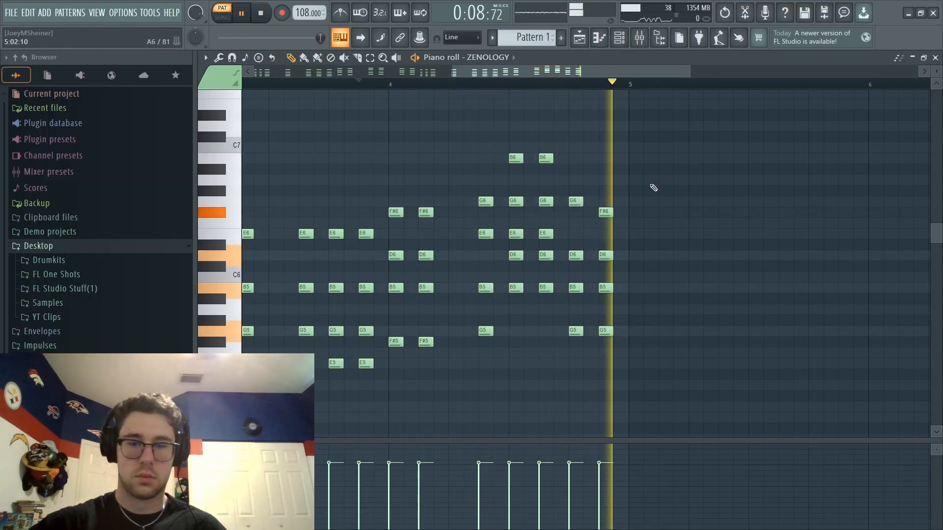
key(space)
drag(593, 72, 584, 105)
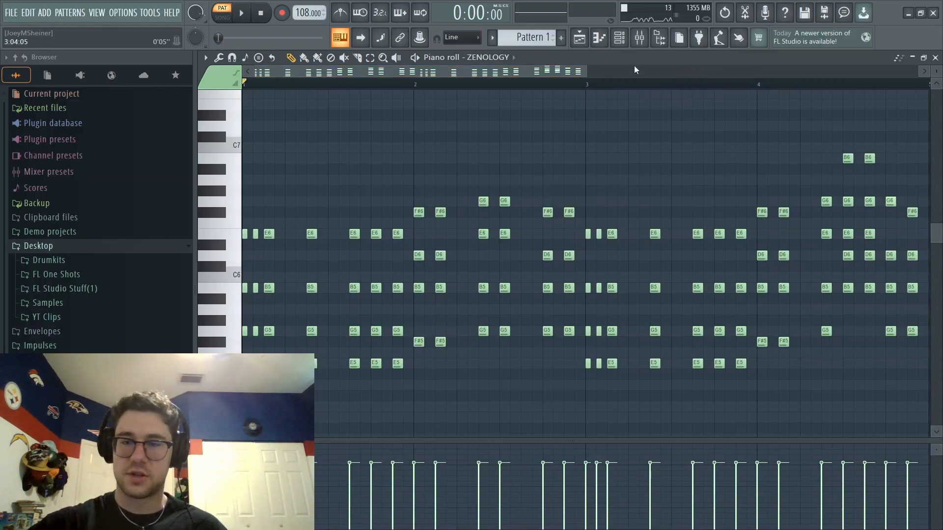
key(space)
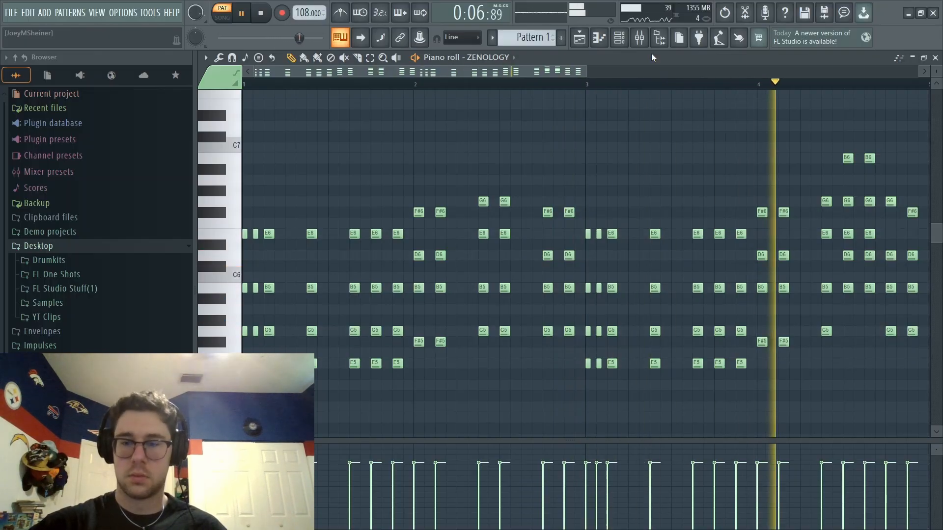
key(space)
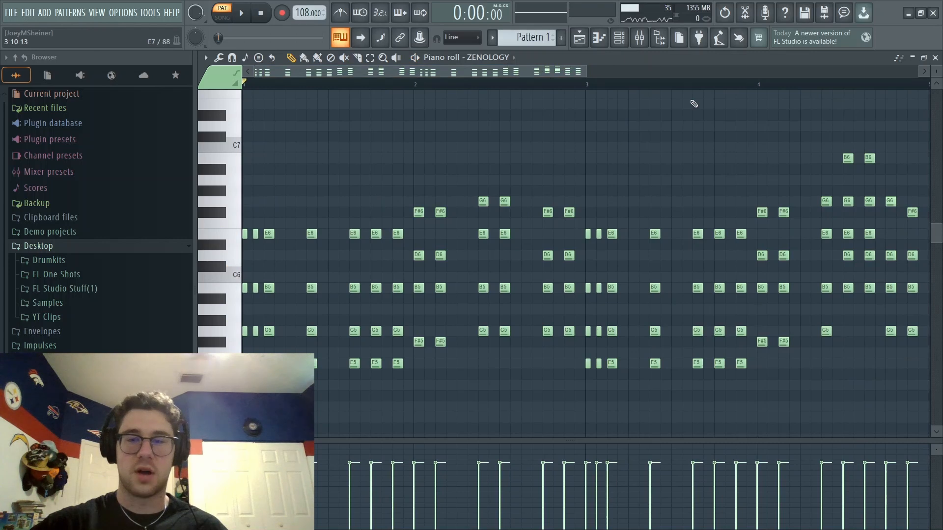
Close the piano roll, audition Soft Saw Pad on ZENOLOGY #2, and choose the AX Syn Strings 2 preset for it
click(935, 58)
key(space)
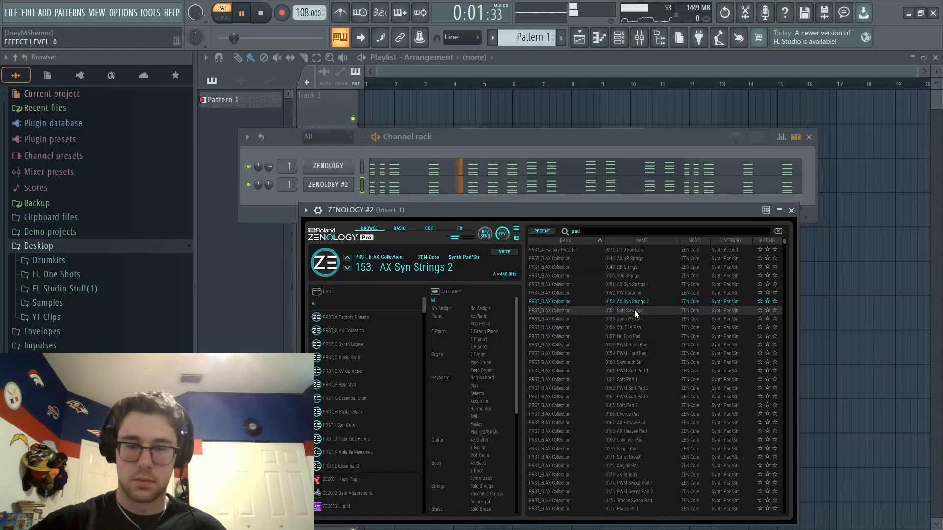
click(635, 310)
click(637, 302)
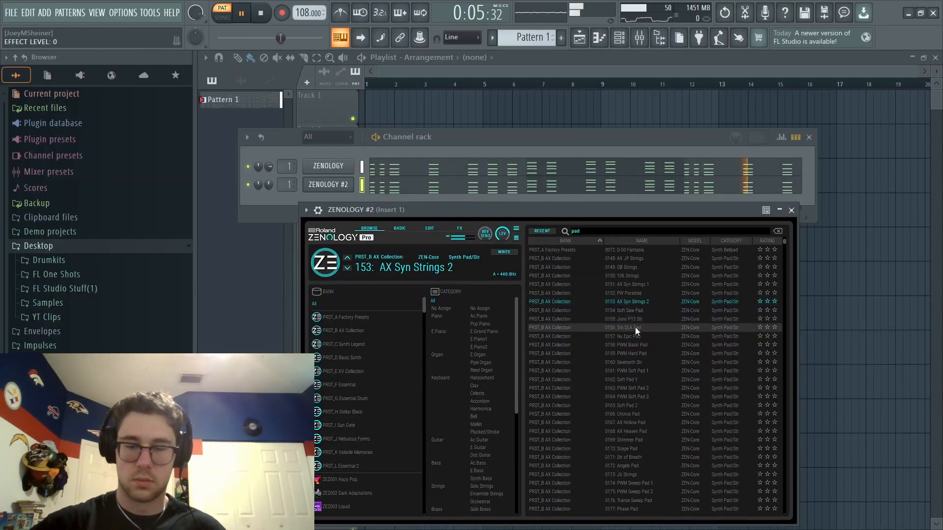
click(791, 210)
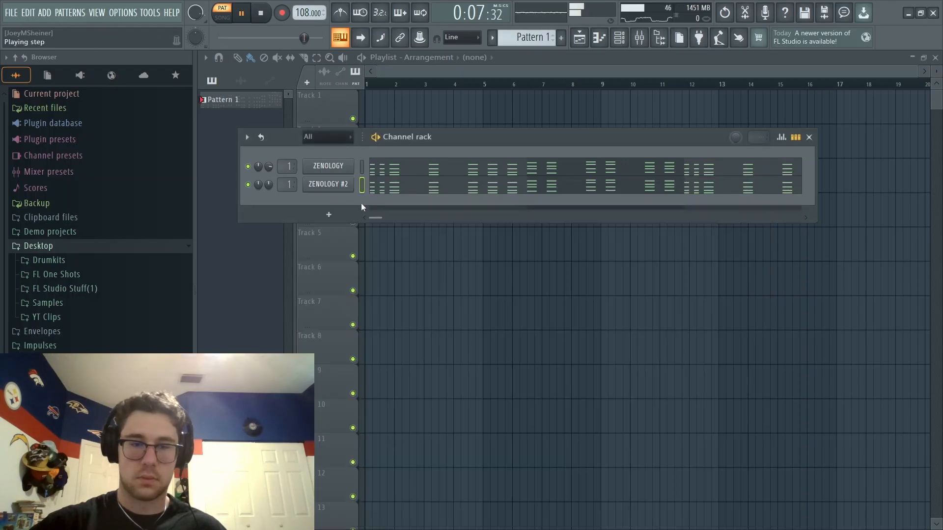
key(space)
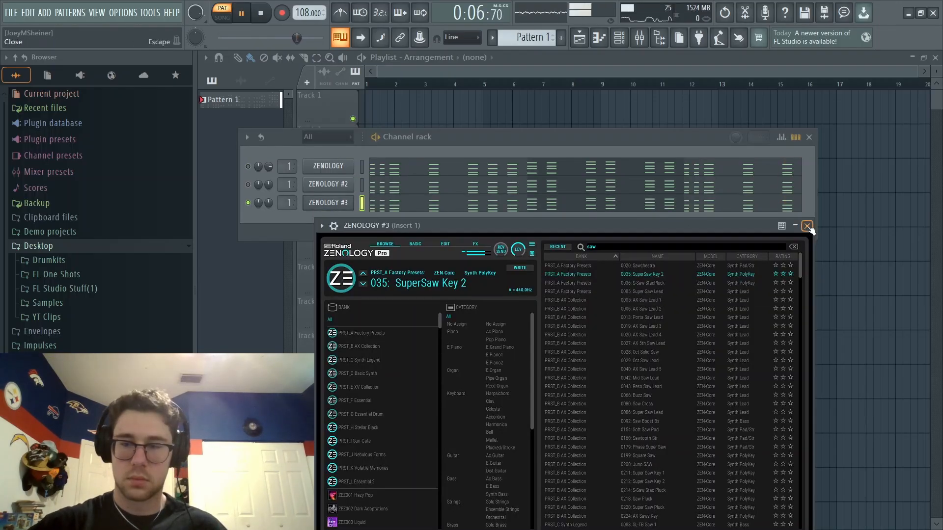
Close the ZENOLOGY #3 plugin and unmute the ZENOLOGY #2 and ZENOLOGY channels so all three layers play
click(809, 223)
click(248, 185)
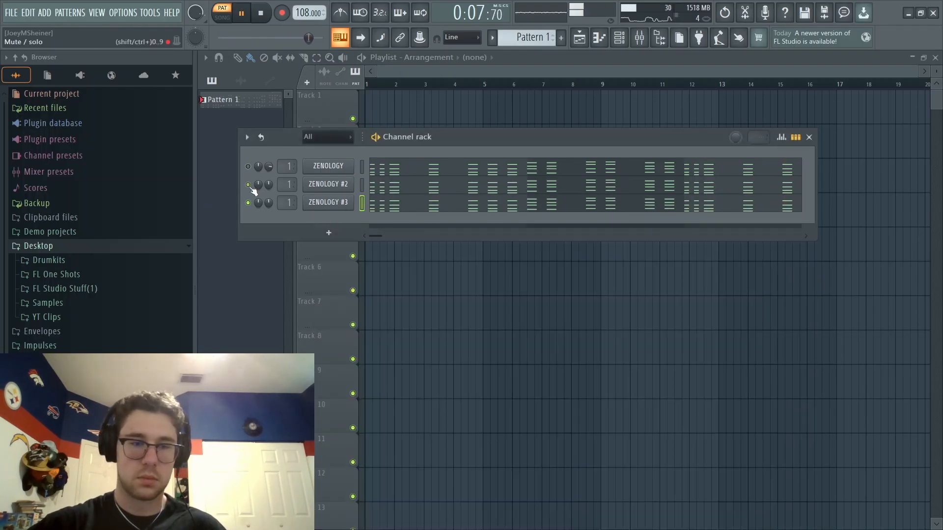
click(248, 167)
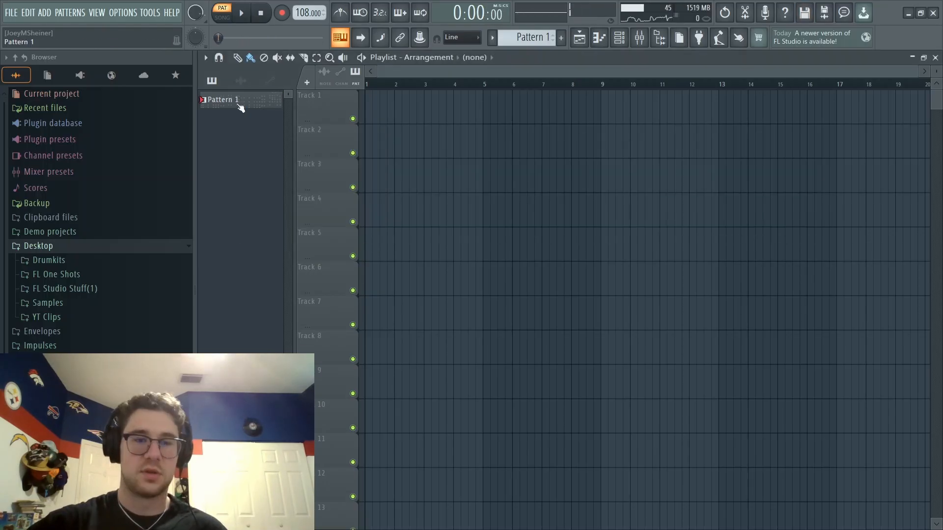
Quick render Pattern 1 as an audio clip and open the main snap setting
right_click(241, 107)
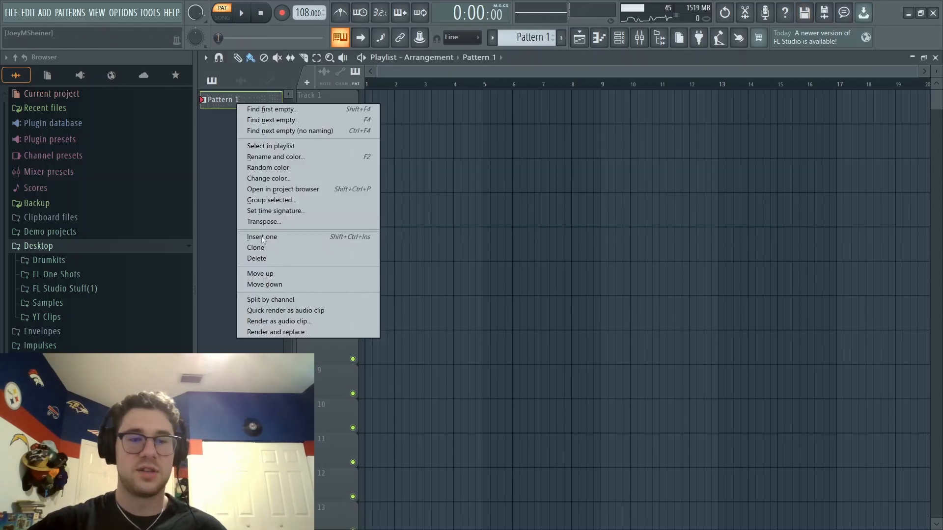
click(289, 310)
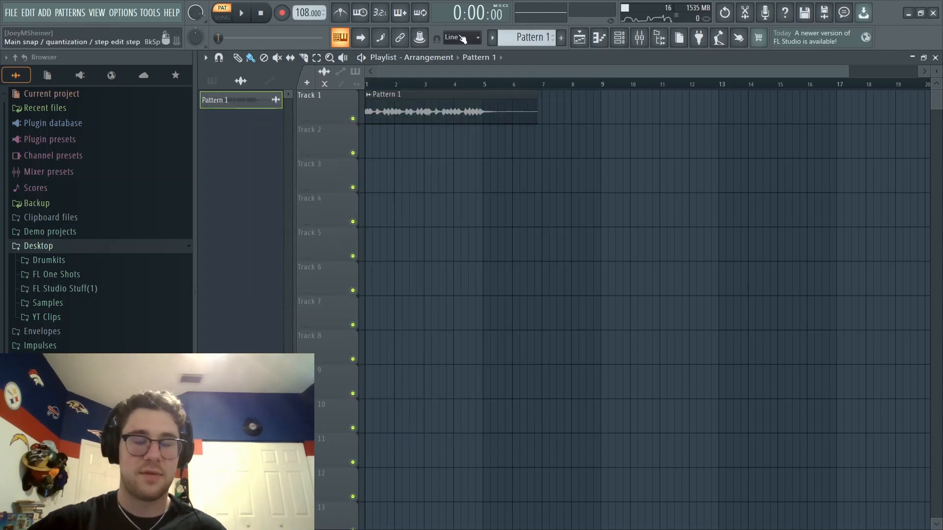
click(464, 40)
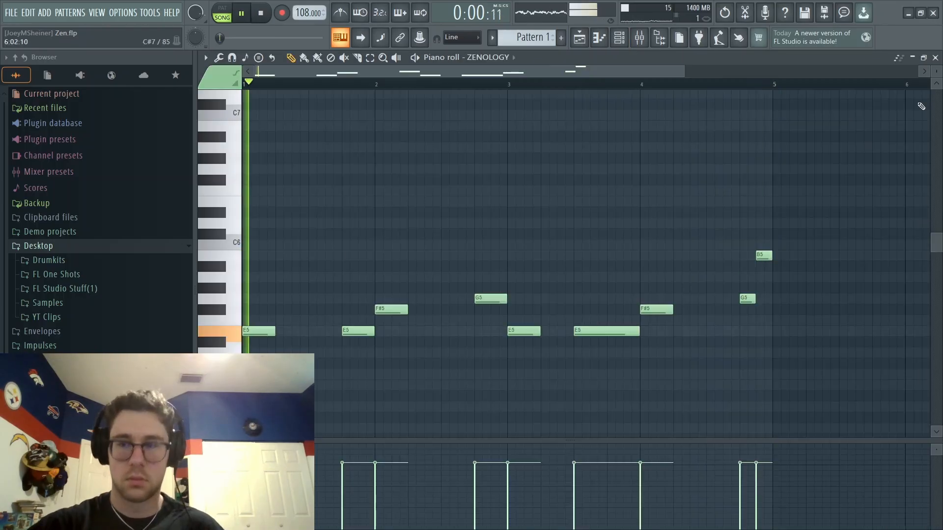
Stop playback, close the piano roll, and review the ZENOLOGY channel's SBF Autoarpeggio preset and its notes
key(space)
click(936, 57)
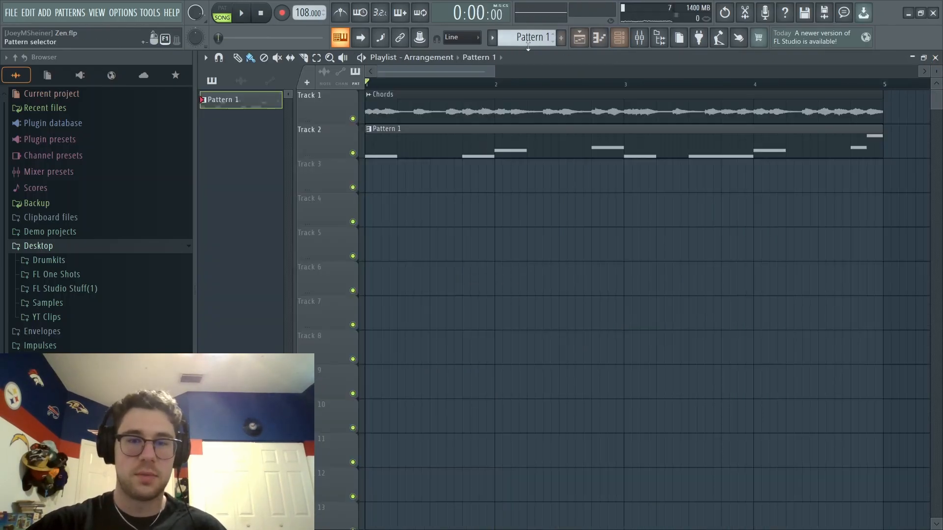
click(620, 37)
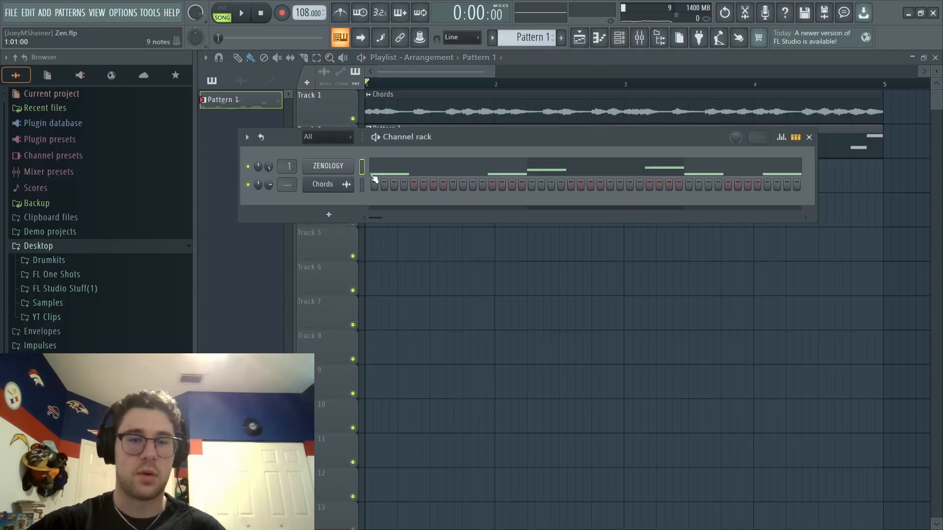
click(327, 168)
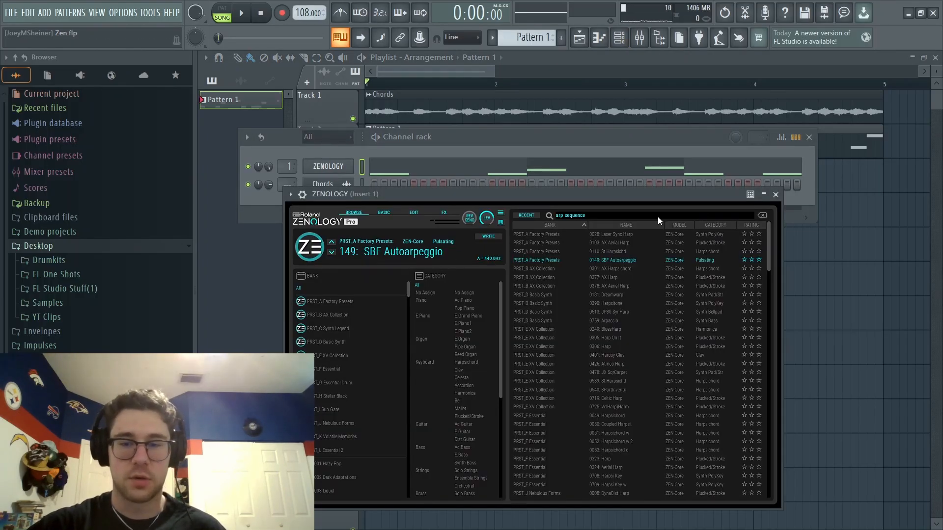
click(775, 194)
click(328, 166)
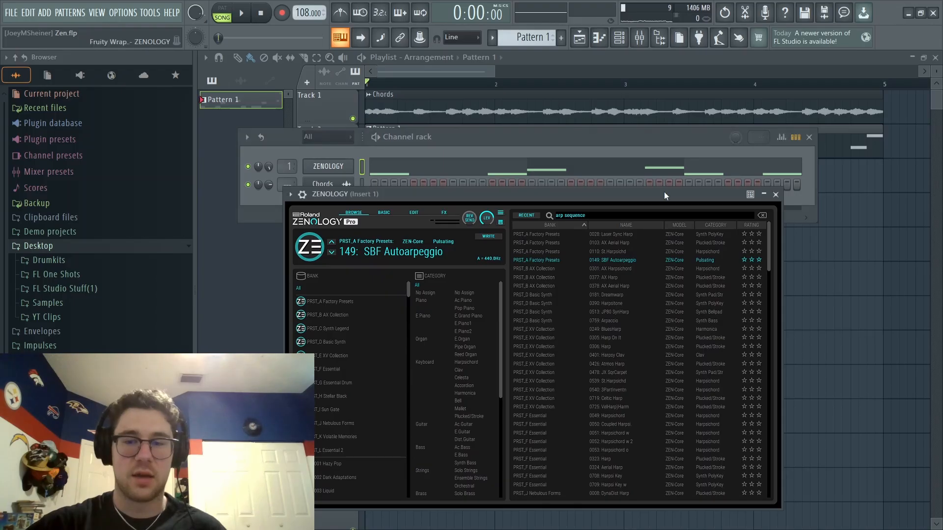
click(775, 194)
right_click(328, 166)
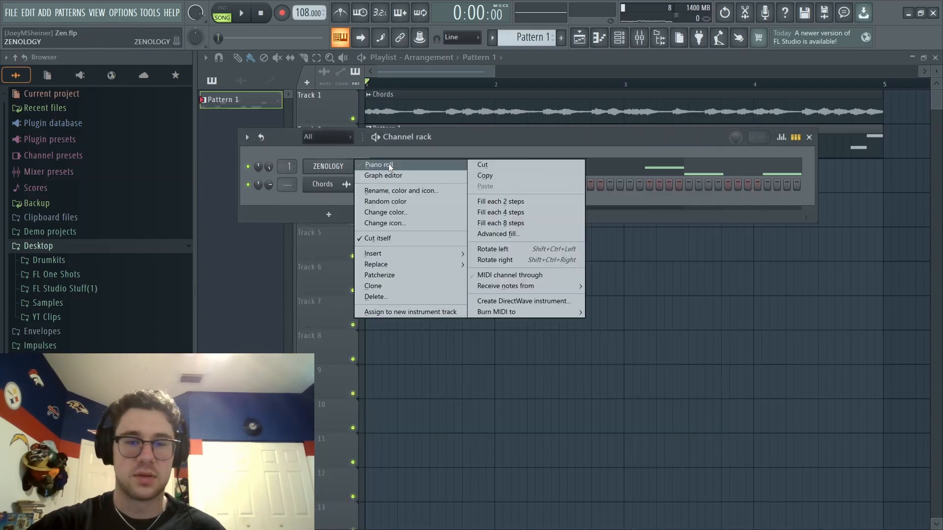
click(388, 165)
Render Pattern 1 as an audio clip named Pluck and set the main snap to Line
right_click(234, 102)
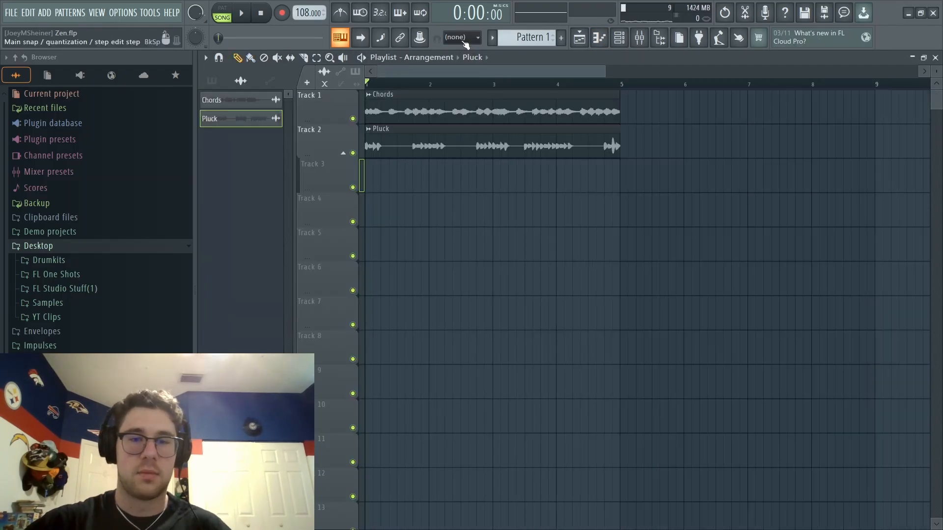
click(463, 39)
click(467, 50)
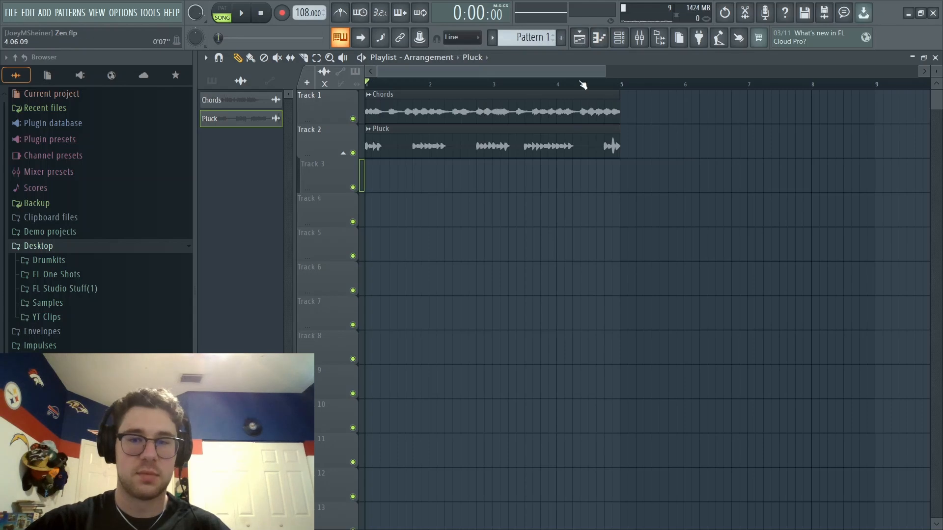
Route the Chords and Pluck channels to mixer track 1 and load Fruity Parametric EQ 2 in its first effect slot
click(621, 41)
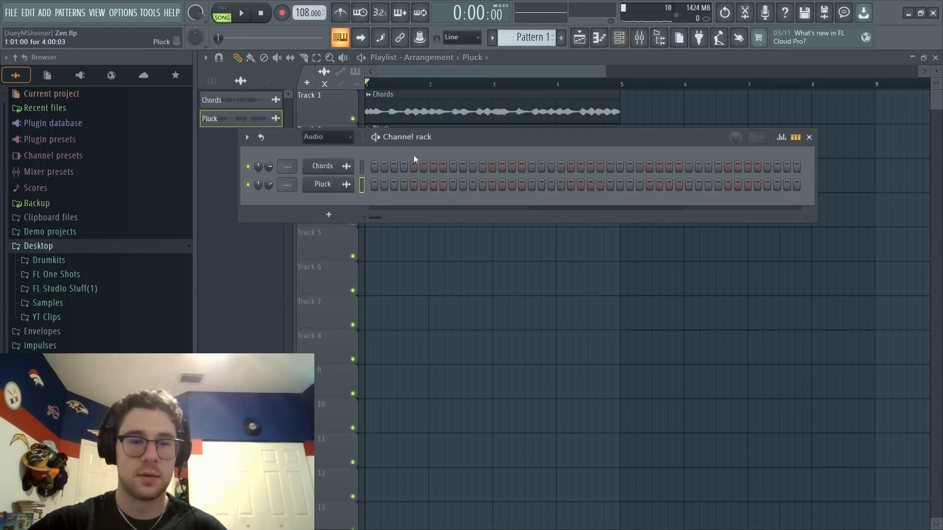
drag(287, 185, 287, 181)
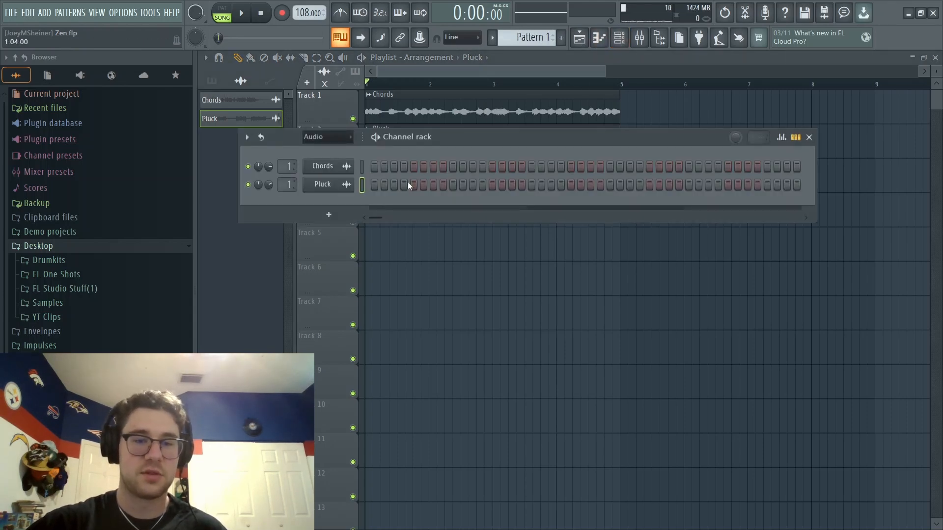
click(825, 95)
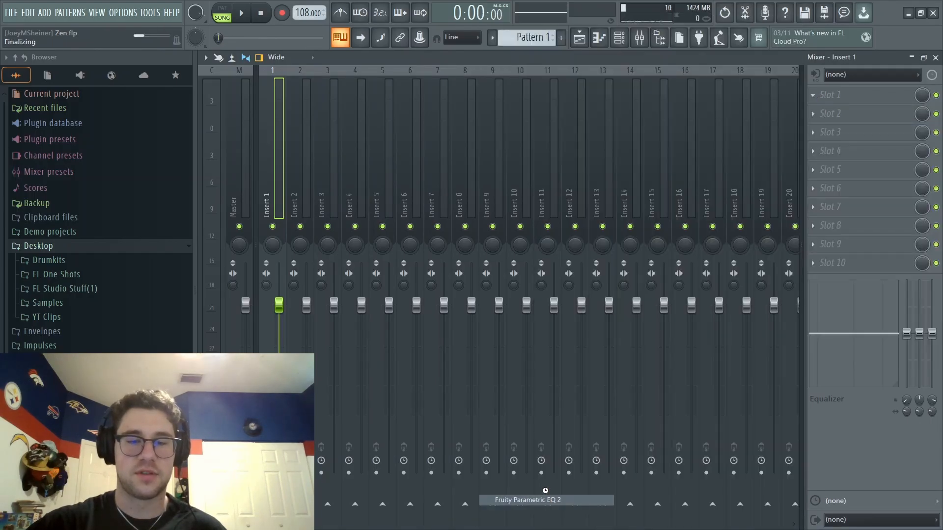
click(530, 500)
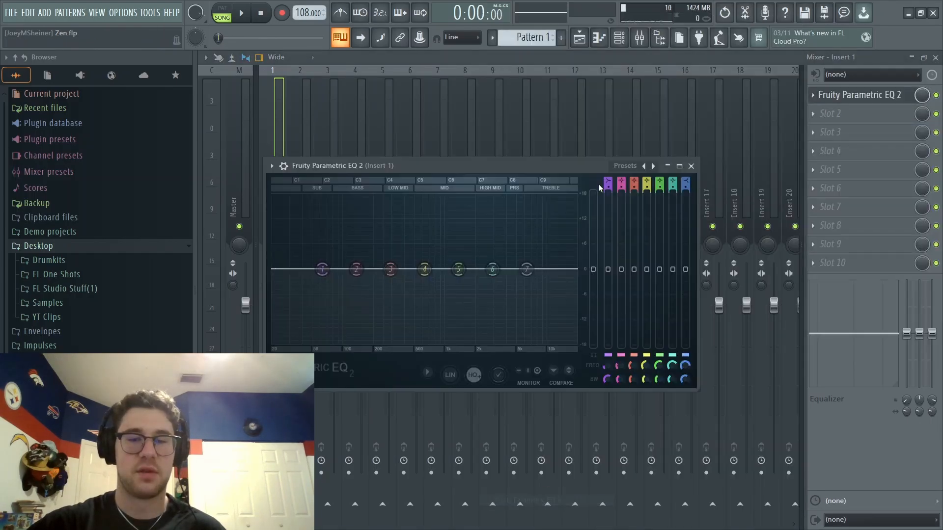
Choose the 30Hz + 18kHz cut EQ preset, raise the high-pass band to about 133 Hz, and close the EQ and mixer
click(654, 166)
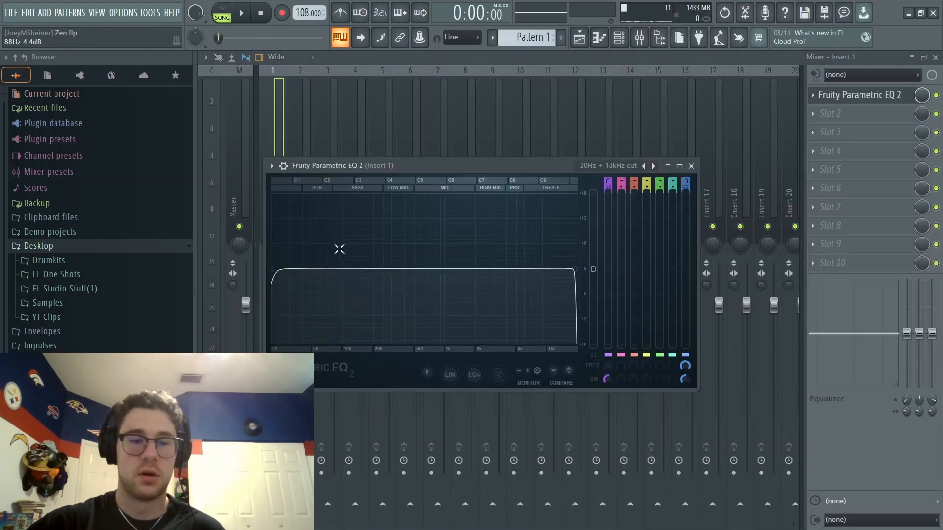
click(654, 166)
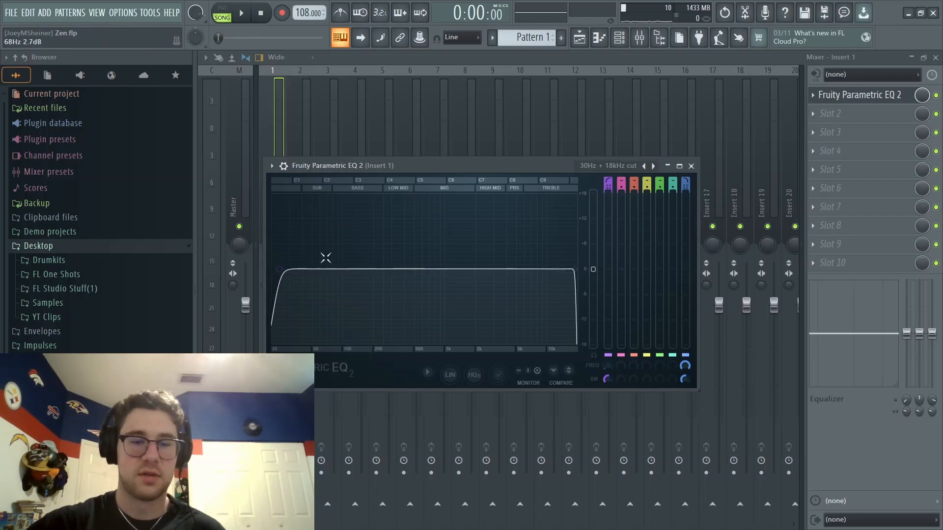
drag(279, 269, 361, 269)
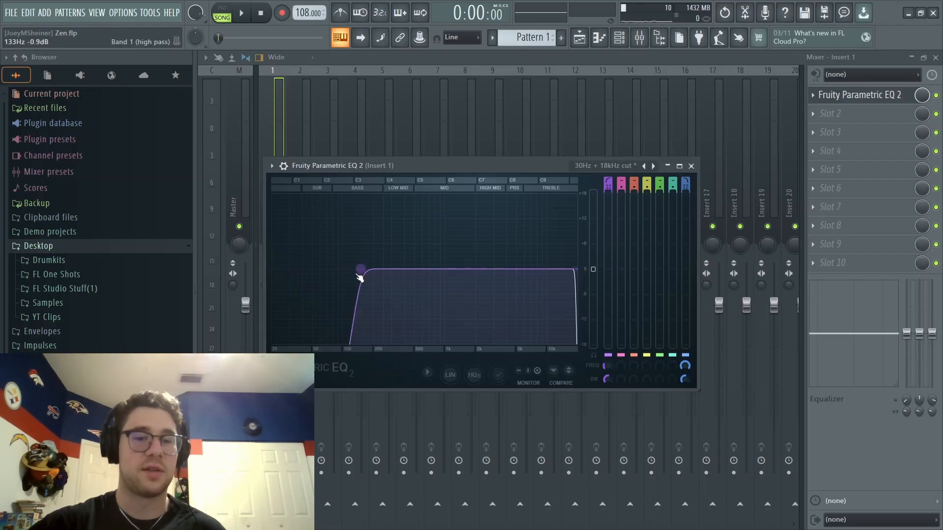
click(692, 166)
click(935, 57)
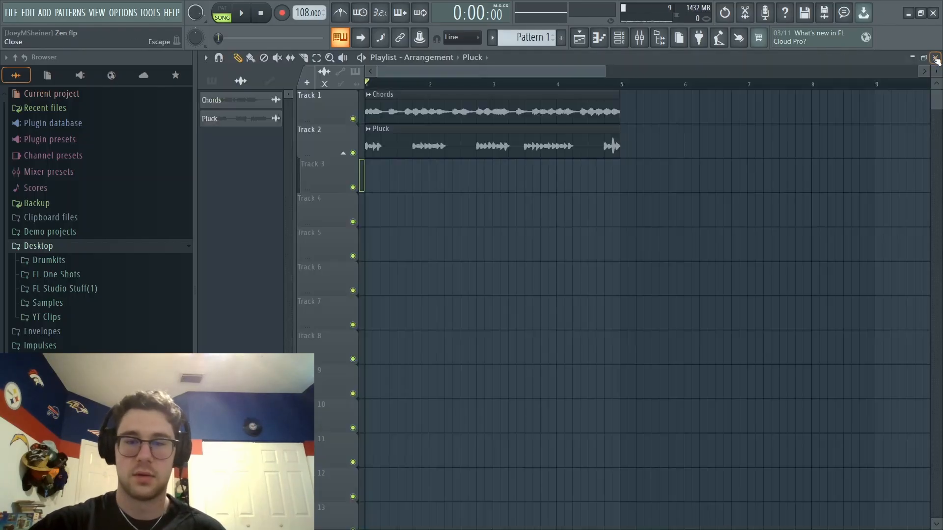
Add Fruity Reeverb 2 to Insert 1's second slot with the Cathedral preset and lower its wet level
click(641, 44)
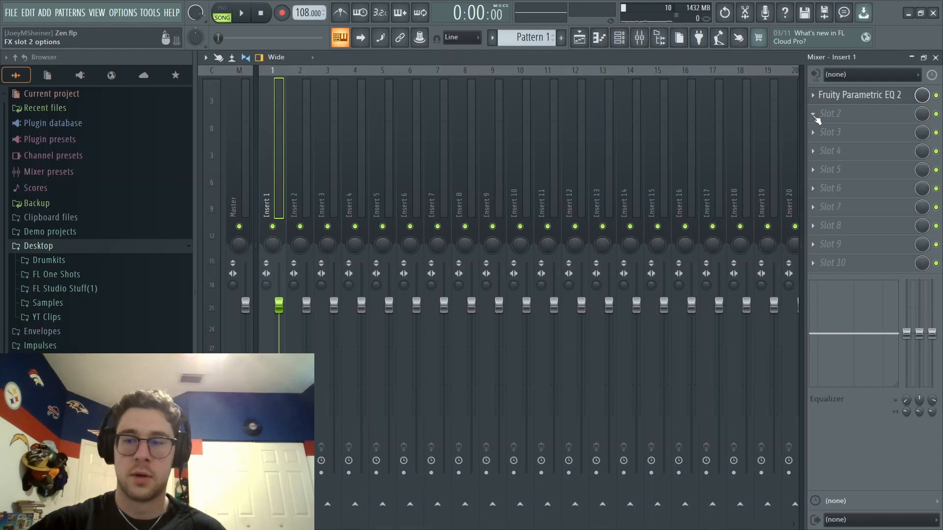
click(814, 116)
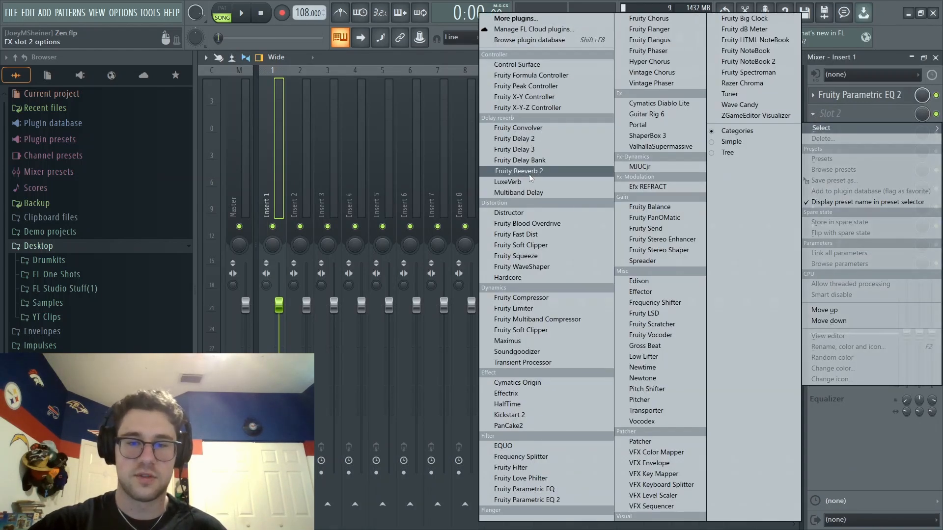
click(563, 171)
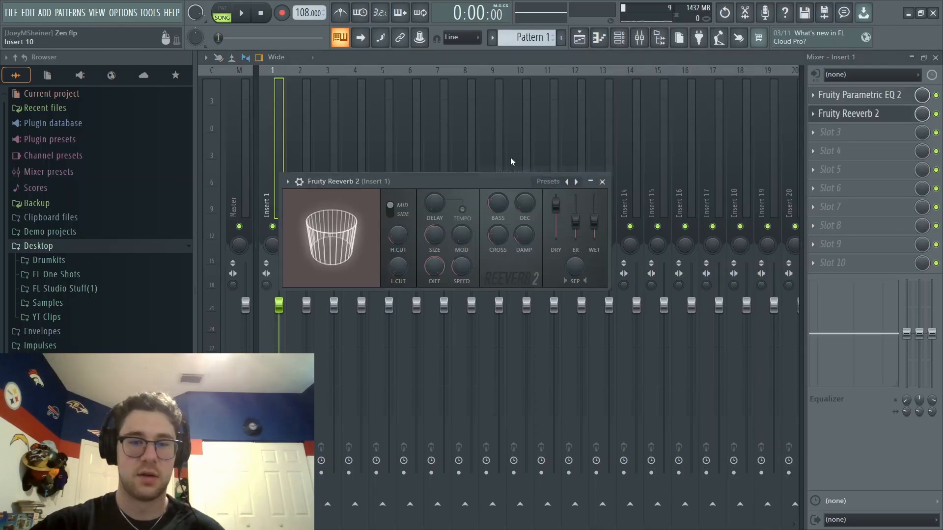
click(576, 182)
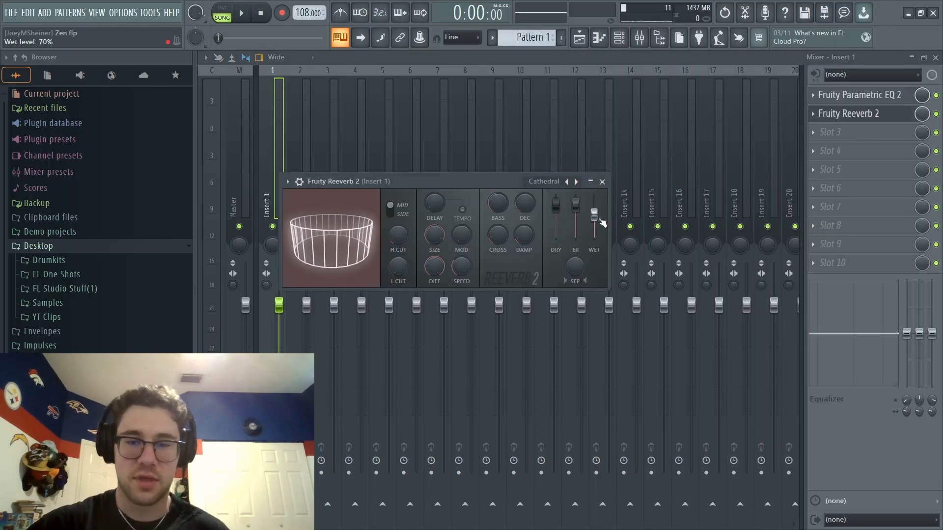
drag(595, 217, 594, 225)
Play the Chords and Pluck clips through the effects, closing the reverb and mixer to return to the playlist
key(space)
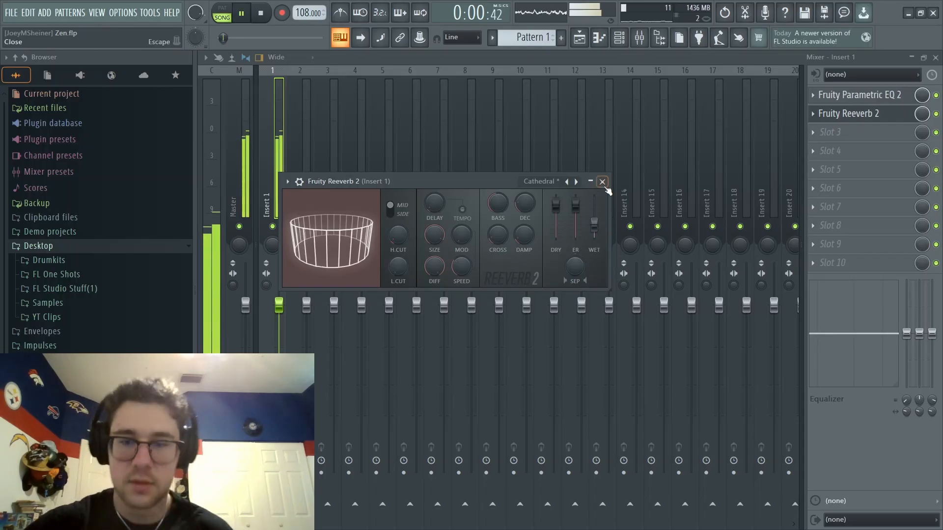
click(602, 181)
click(935, 58)
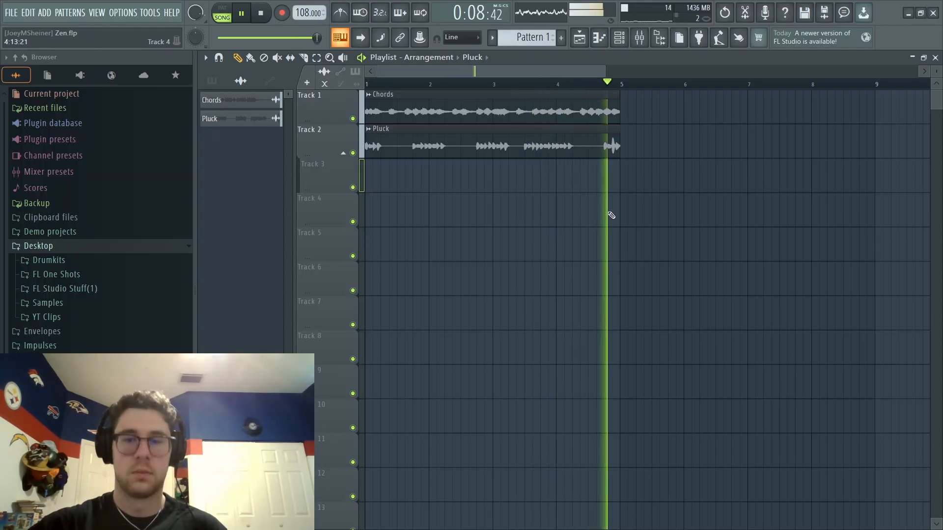
key(space)
Try to add a new pattern named Lead
click(560, 38)
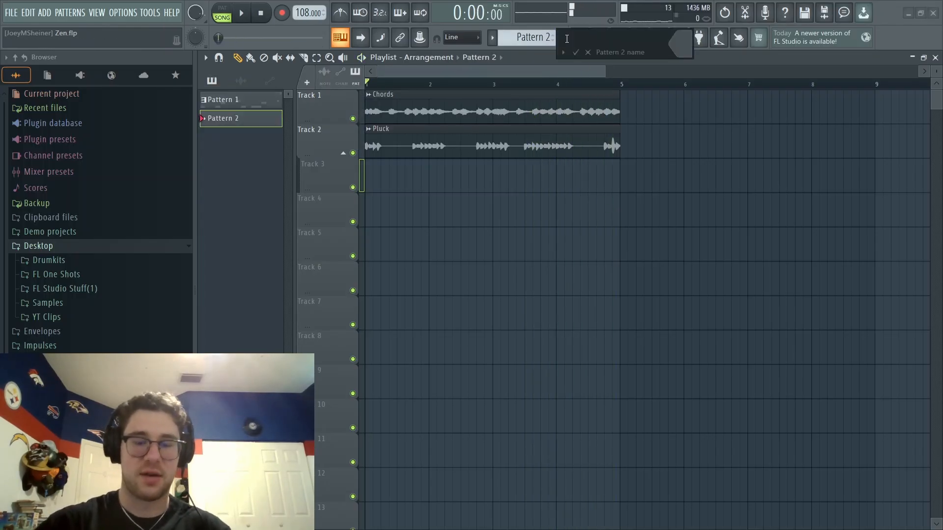
text(LEad)
key(Return)
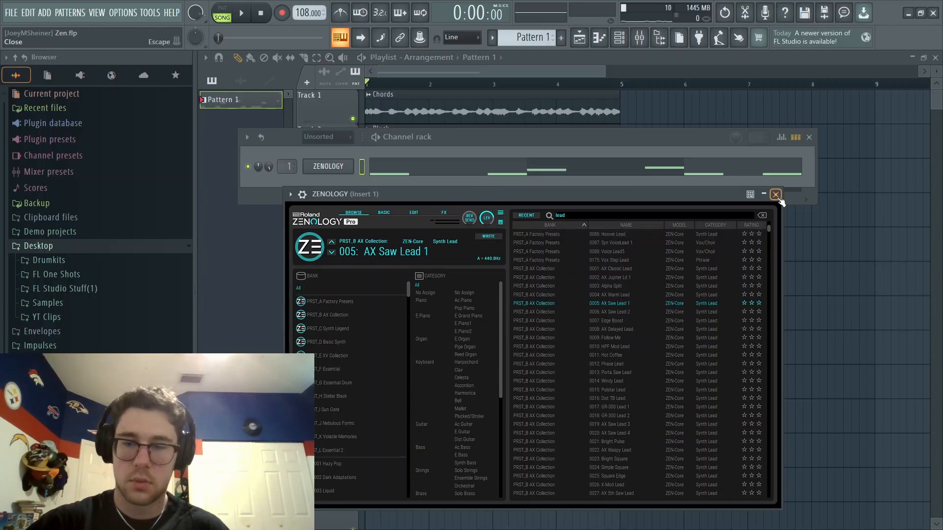
Close the ZENOLOGY plugin with AX Saw Lead 1, open the channel's piano roll, and raise all notes one octave during playback
click(774, 193)
right_click(354, 166)
click(378, 165)
key(space)
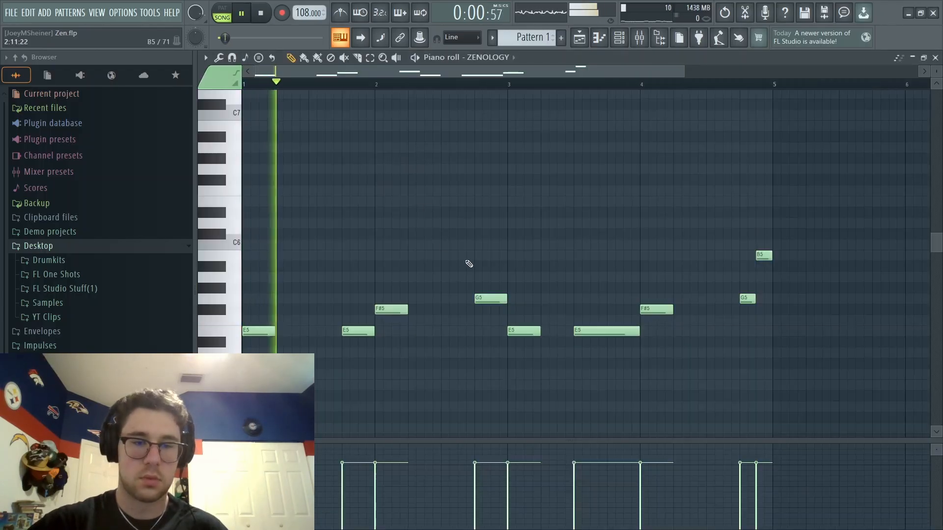
key(ctrl+Up)
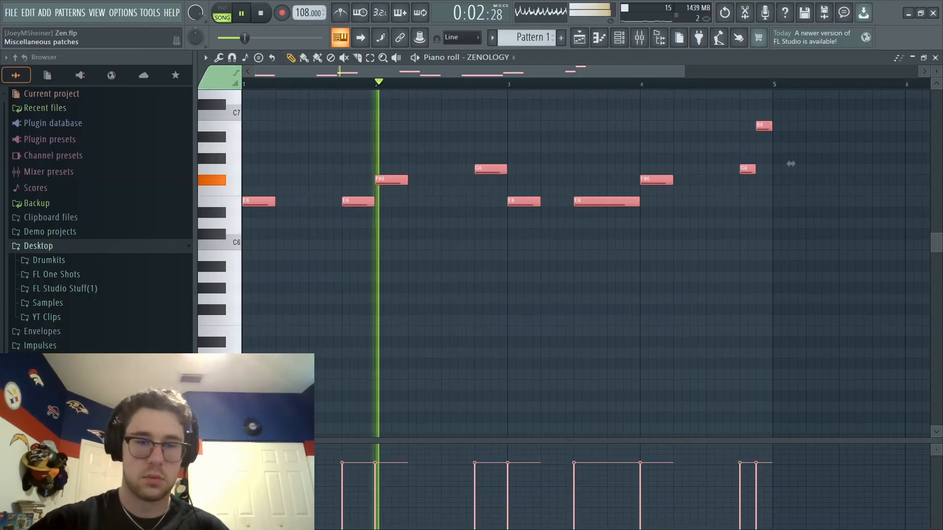
key(space)
key(space)
ctrl+click(354, 323)
scroll(381, 307, up, 2)
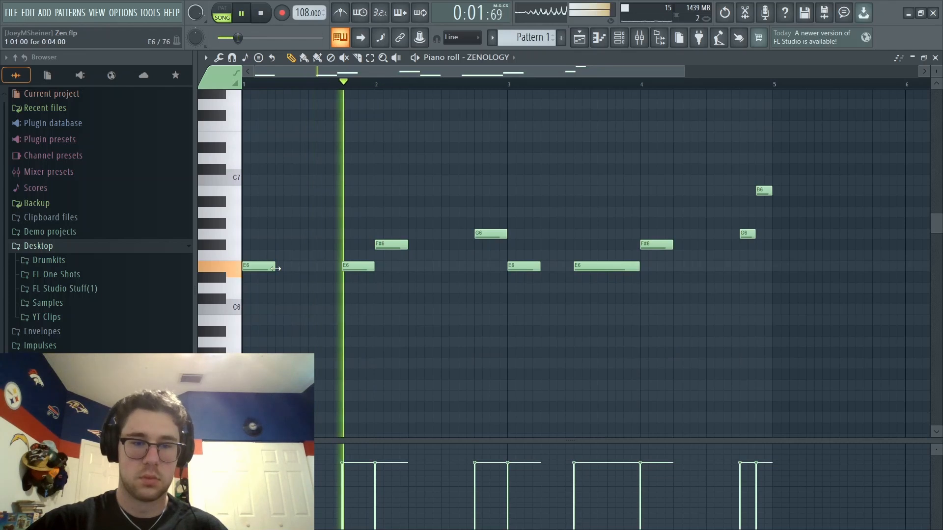
Lower the ZENOLOGY channel volume to 70%, stop playback, and close the channel rack
click(617, 44)
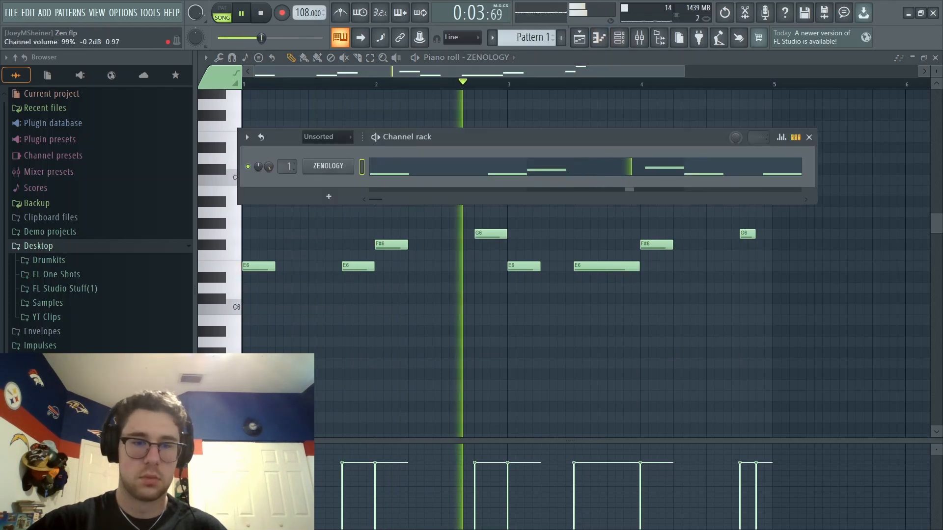
drag(268, 167, 268, 173)
key(space)
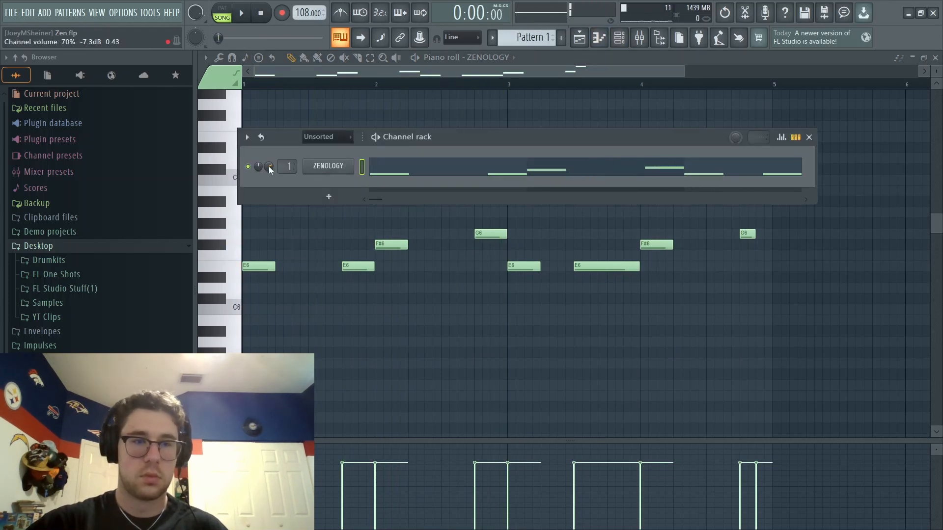
click(809, 137)
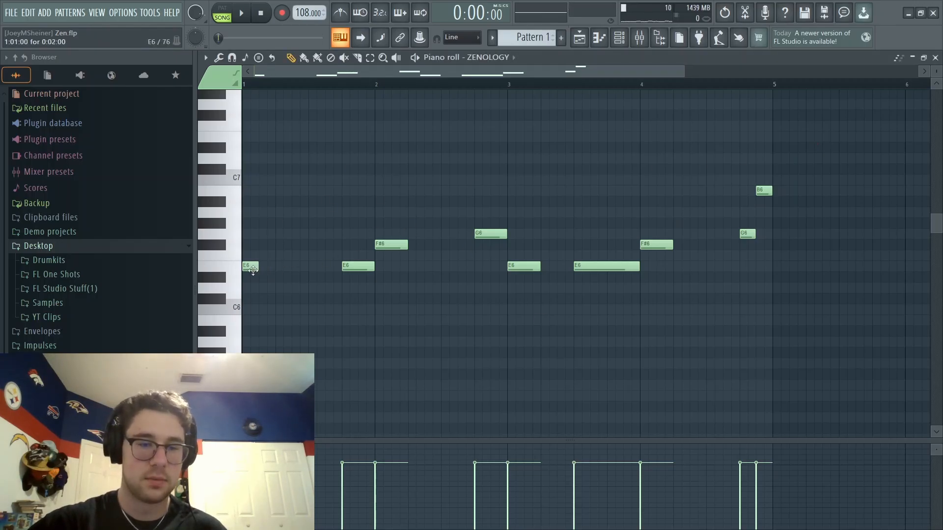
Rework the start of bar 1 into short descending G6, E6 and B5 notes and play back the result
click(249, 234)
drag(251, 267, 268, 267)
drag(269, 299, 288, 321)
drag(263, 267, 272, 266)
key(space)
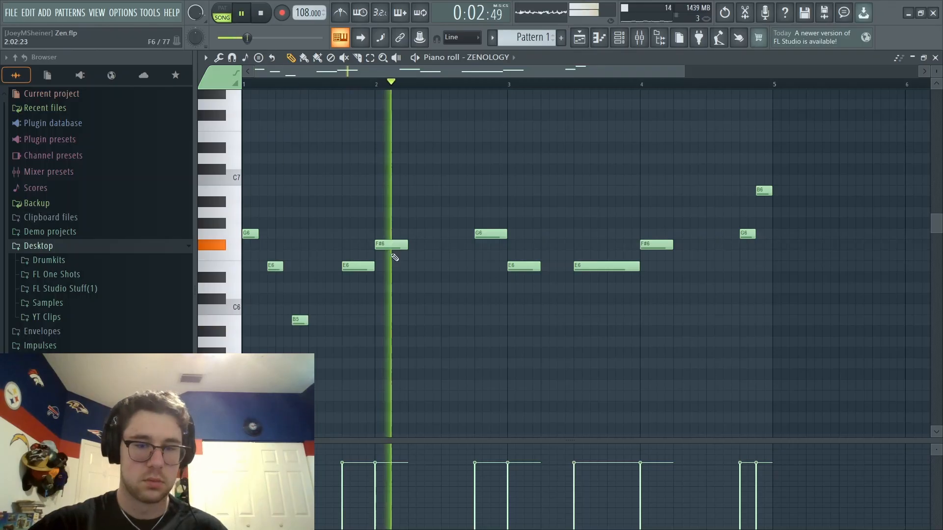
key(space)
Add short D6 and B5 notes after the F#6 in bar 2 and shift both earlier to match bar 1's rhythm
click(425, 288)
click(468, 321)
drag(436, 293, 414, 290)
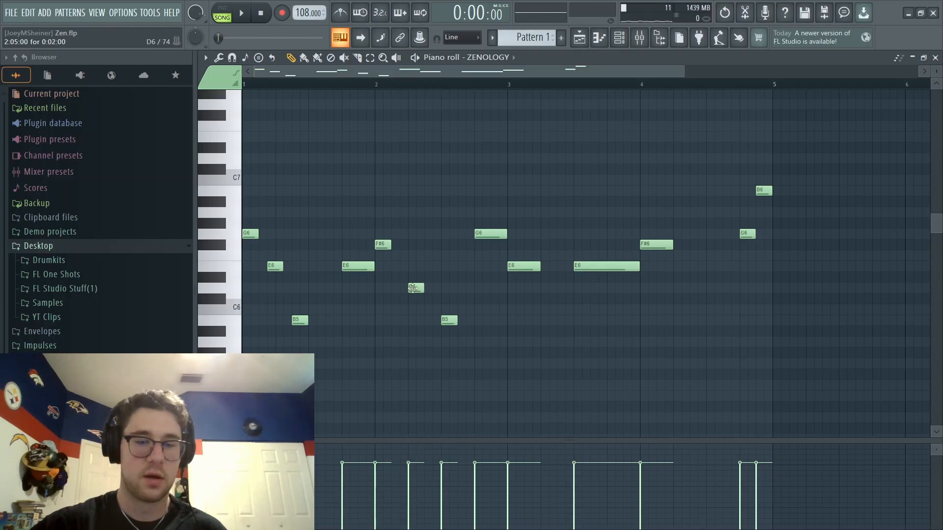
drag(412, 289, 404, 288)
drag(445, 320, 428, 320)
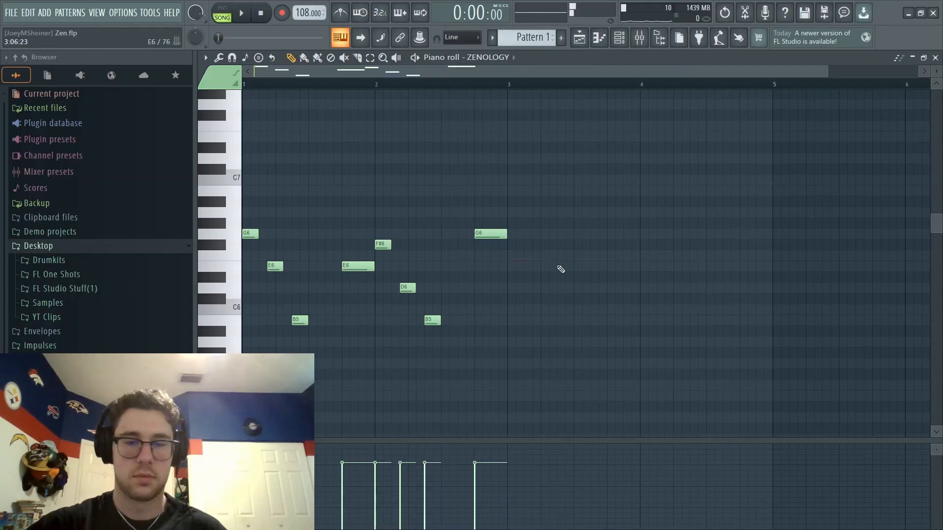
Duplicate the two-bar lead melody into bars 3 and 4 and start playing it
key(ctrl+a)
key(ctrl+b)
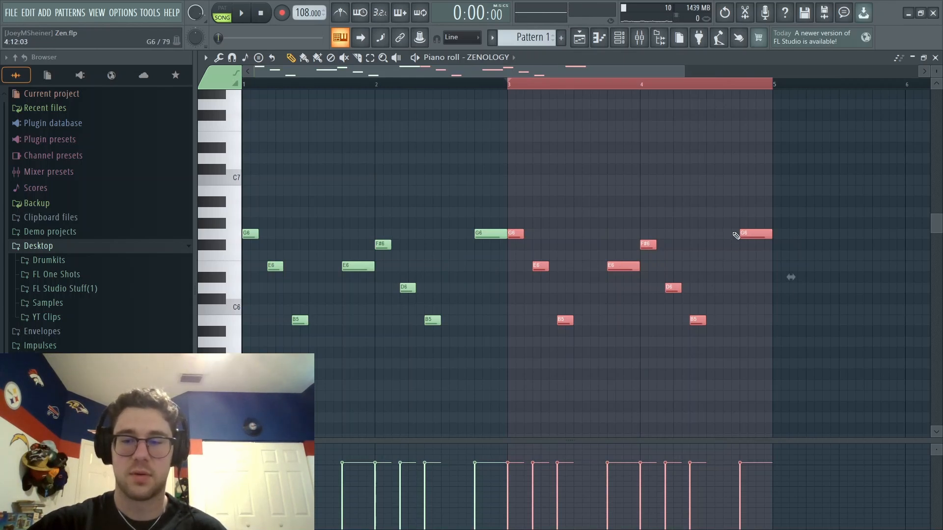
double_click(641, 84)
key(space)
Lower the ZENOLOGY channel volume to about 61%, close the channel rack, and restart playback
key(F6)
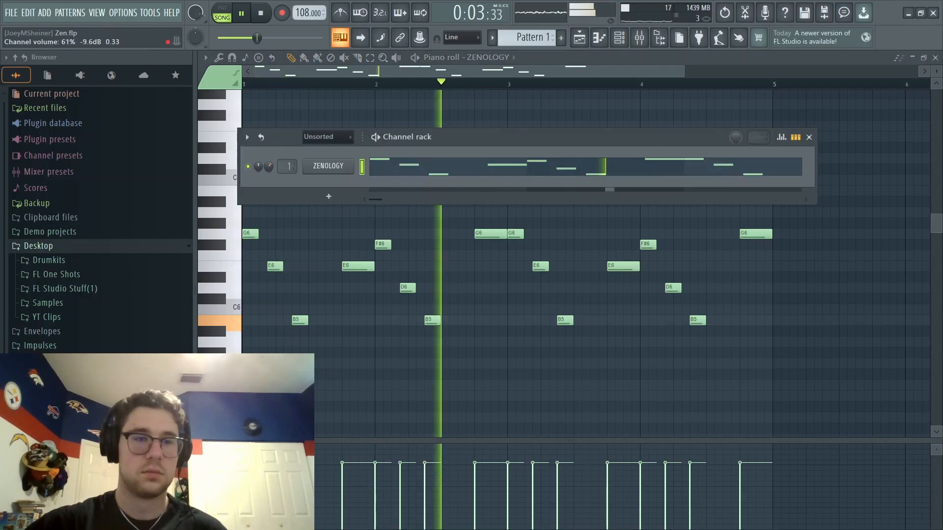
key(F6)
key(space)
key(space)
Change the long note at the end of bar 2 to F#6 and play back the melody to check it
mouse_move(505, 234)
mouse_down()
mouse_move(488, 238)
mouse_move(505, 267)
mouse_move(490, 244)
mouse_up()
key(space)
key(space)
key(space)
click(481, 267)
right_click(480, 236)
key(space)
key(space)
key(space)
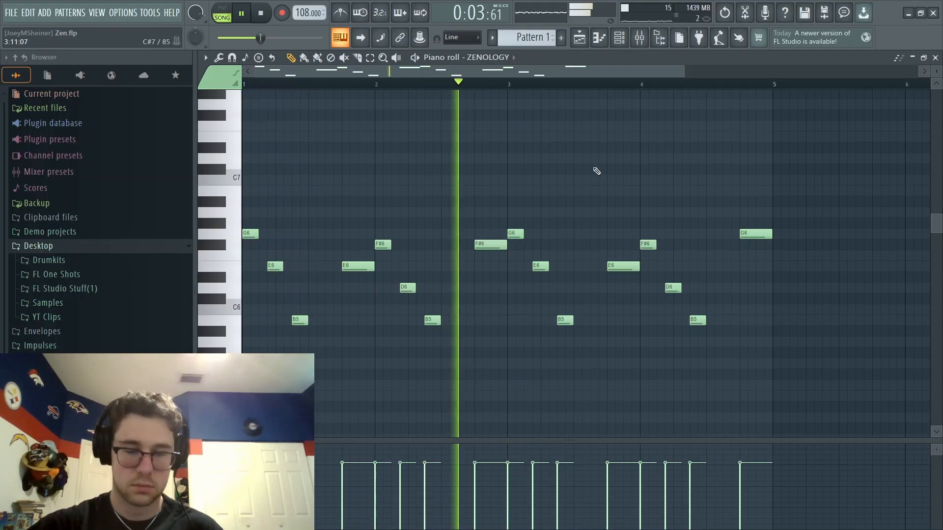
Add short A6 and B6 notes just before the long final note of bar 4 and play back the lead melody
drag(748, 233, 749, 245)
key(space)
scroll(687, 235, right, 2)
mouse_move(603, 212)
mouse_down()
mouse_move(616, 192)
mouse_move(604, 212)
mouse_up()
drag(620, 179, 628, 191)
drag(628, 213, 612, 212)
click(617, 192)
drag(637, 244, 637, 235)
key(space)
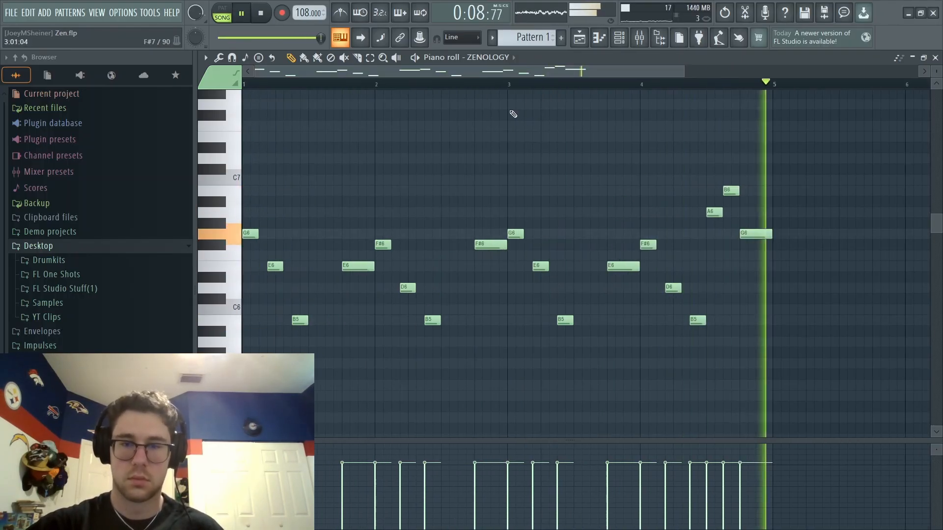
Replace the long G6 note ending bar 4 with a higher note
right_click(755, 236)
drag(756, 177, 747, 214)
click(680, 177)
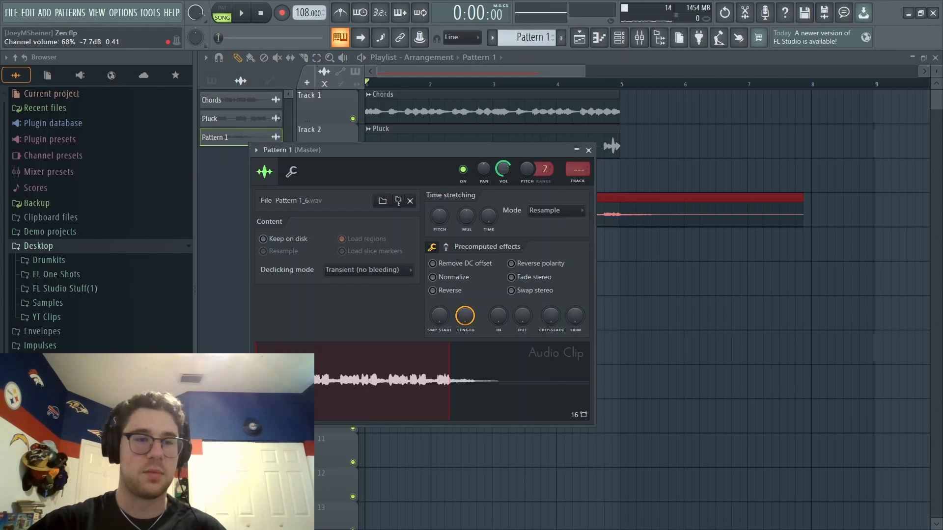
Move the rendered Pattern 1 audio clip to Track 3, trimmed to four bars, and rename it Lead
click(589, 150)
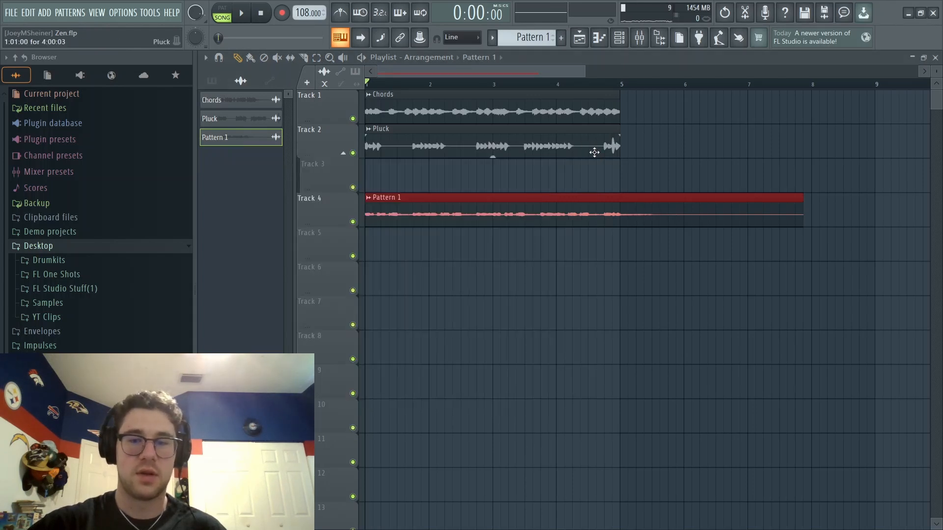
drag(803, 195, 614, 177)
right_click(215, 138)
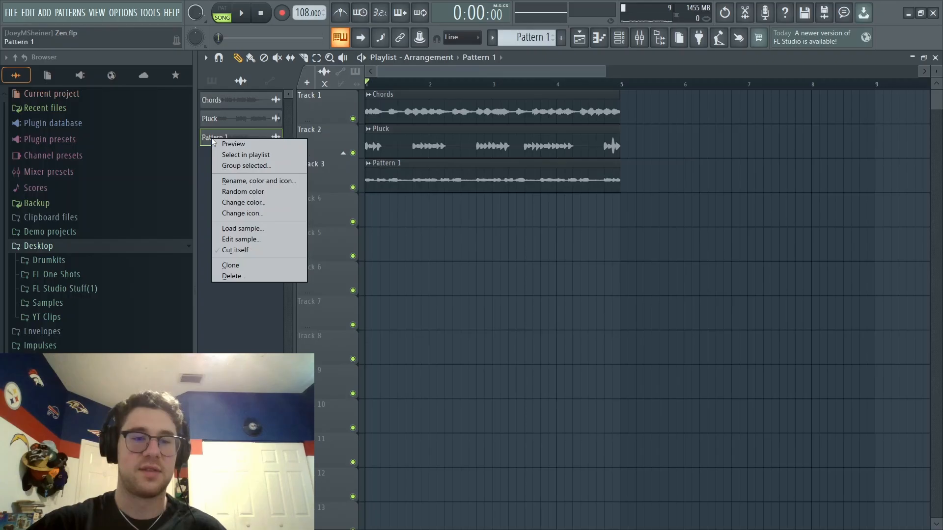
click(254, 178)
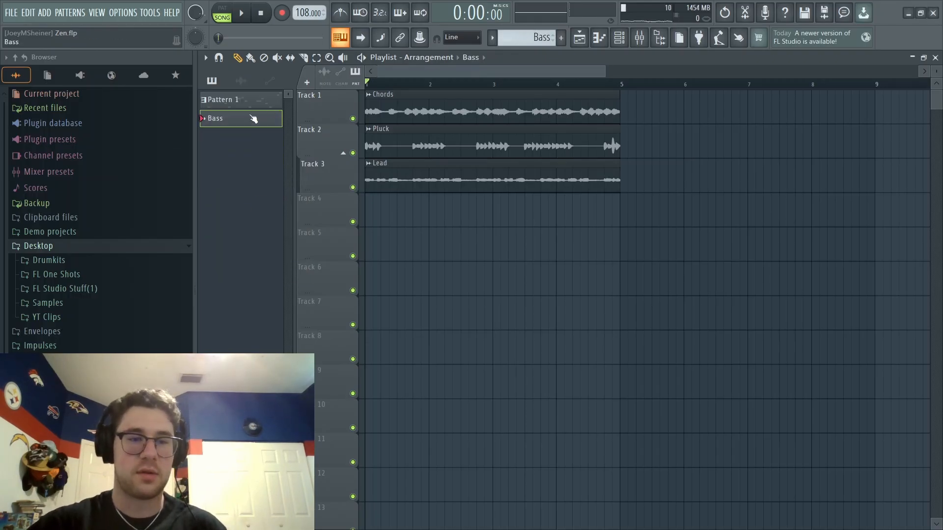
Place the Bass pattern on Track 4 with a four-bar length and delete the unused Pattern 1
drag(252, 118, 369, 198)
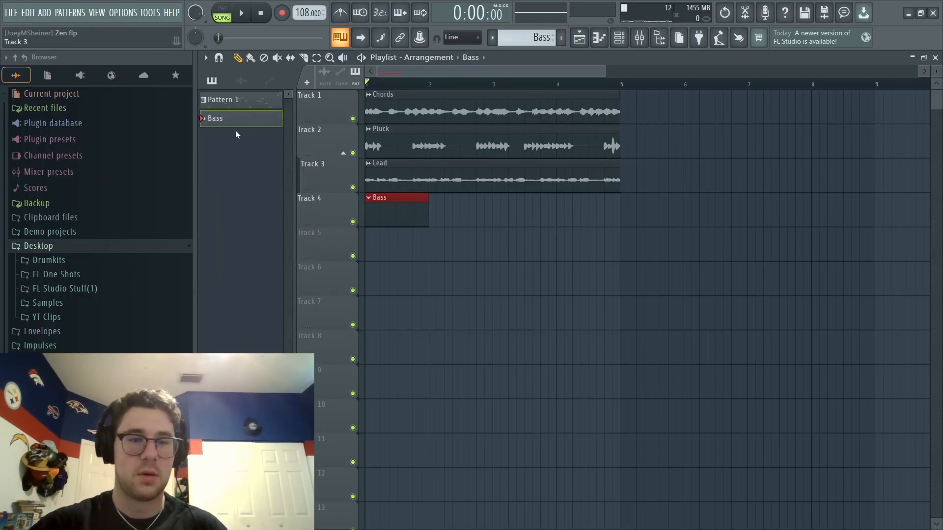
right_click(225, 101)
click(264, 254)
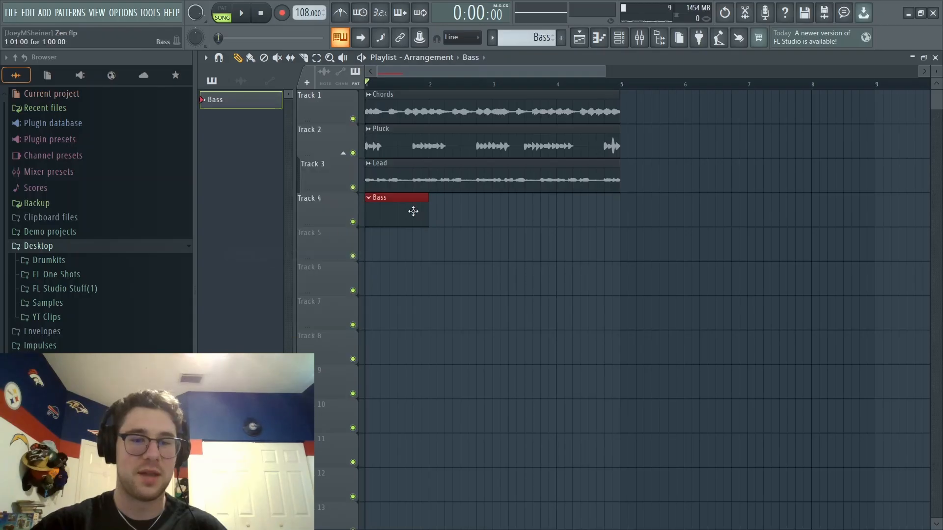
drag(426, 196, 620, 196)
Add Vital as the bass instrument, choose a preset and assign its channel to mixer track 2
click(619, 37)
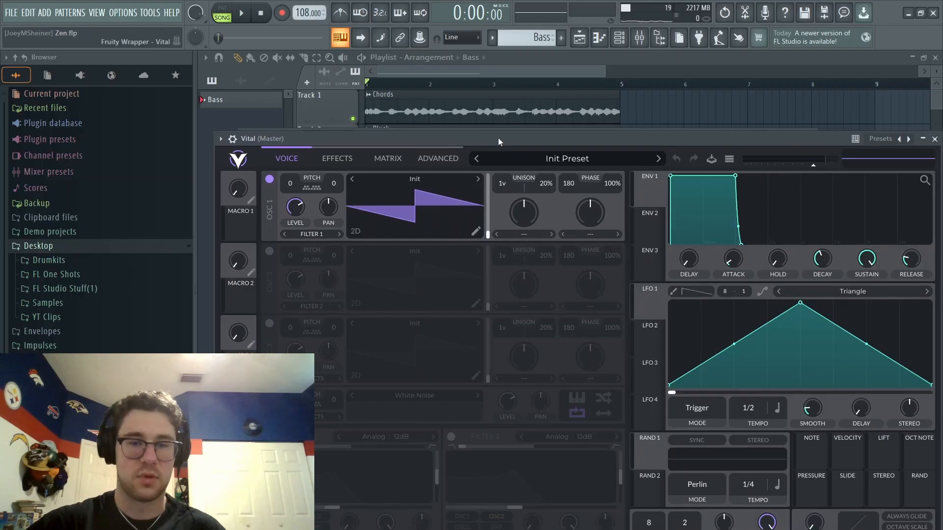
mouse_move(498, 137)
mouse_down()
mouse_move(486, 137)
mouse_move(502, 136)
mouse_up()
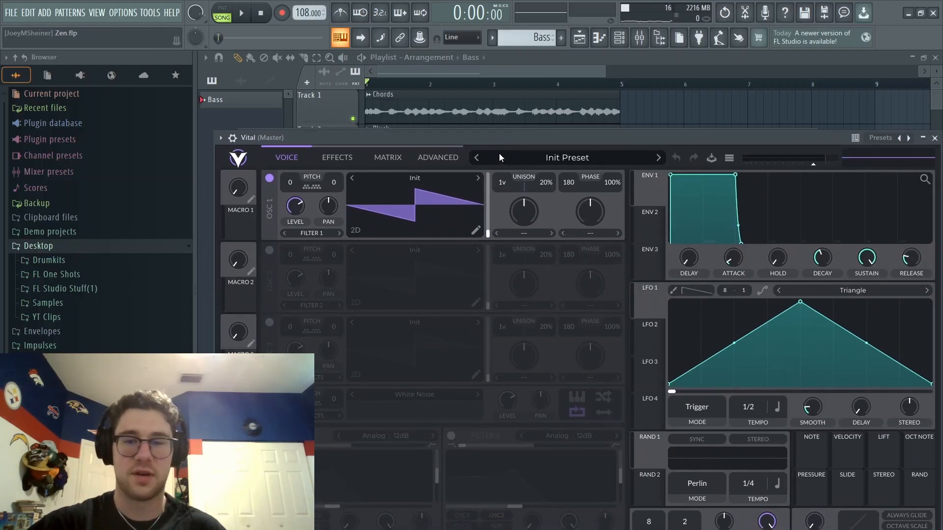
click(502, 157)
click(546, 194)
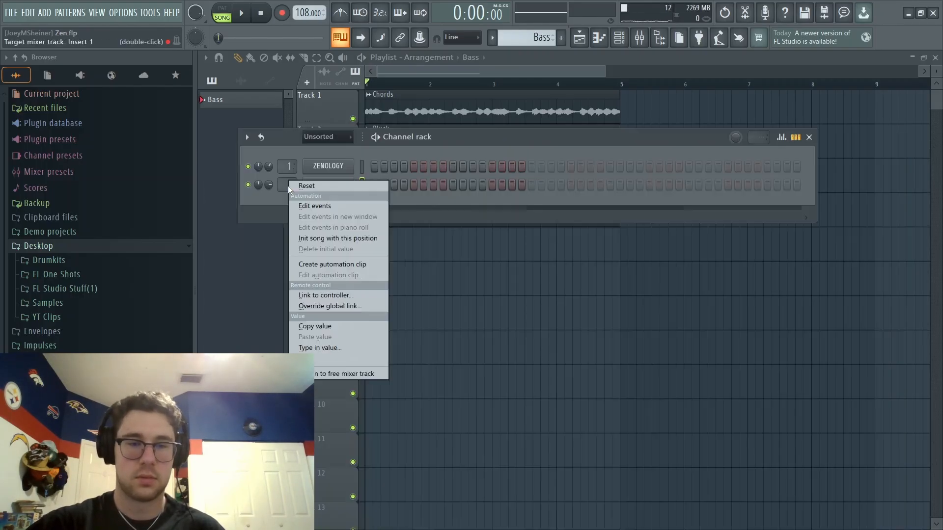
key(Escape)
Sketch the opening E4 bass notes in bar 1 of Vital's piano roll and check their timing against playback
click(326, 186)
drag(249, 309, 248, 266)
key(ctrl+a)
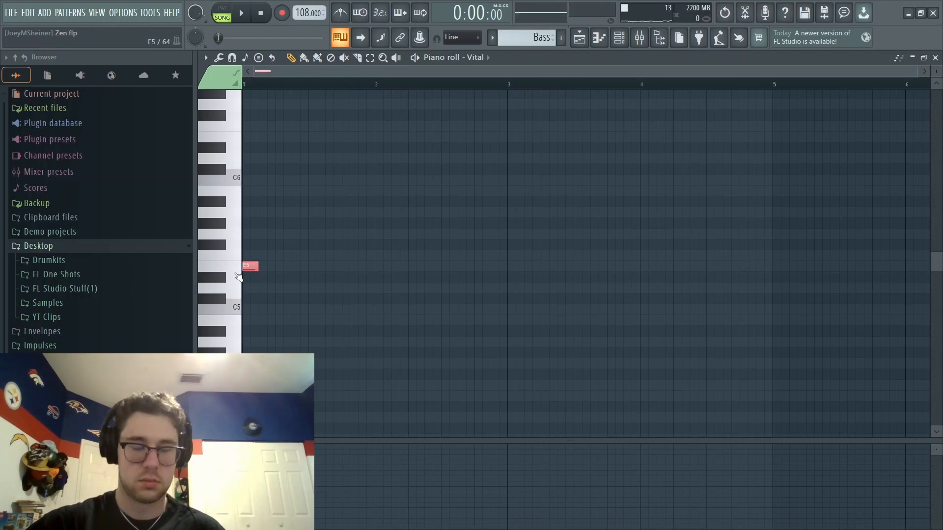
key(ctrl+Down)
drag(258, 393, 274, 393)
key(space)
key(space)
key(space)
key(space)
key(space)
key(space)
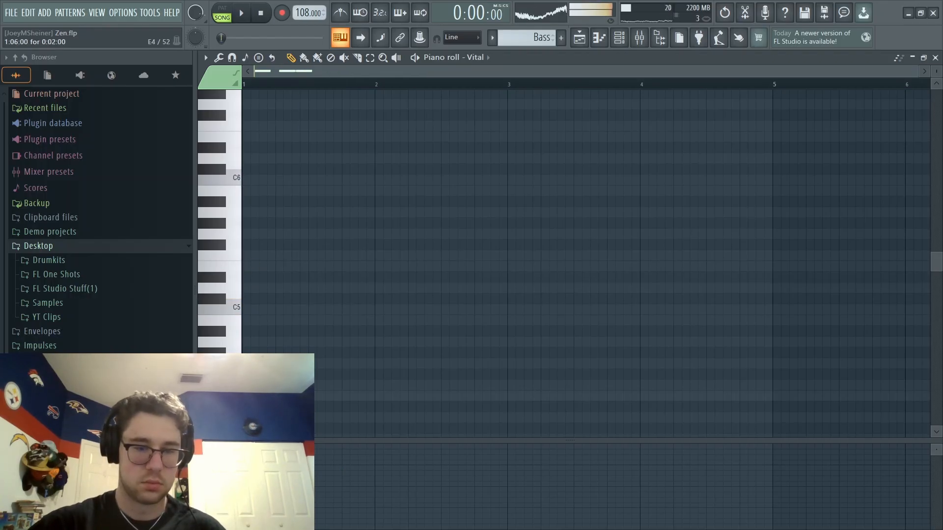
Audition the opening bass notes and place an E4 in the second half of bar 1
key(space)
scroll(410, 303, down, 2)
key(space)
key(space)
click(620, 38)
key(space)
key(space)
key(space)
key(space)
drag(271, 331, 329, 330)
key(space)
Add an F#4 at the start of bar 2 and a G4 in the middle of bar 2
click(381, 310)
click(444, 300)
key(space)
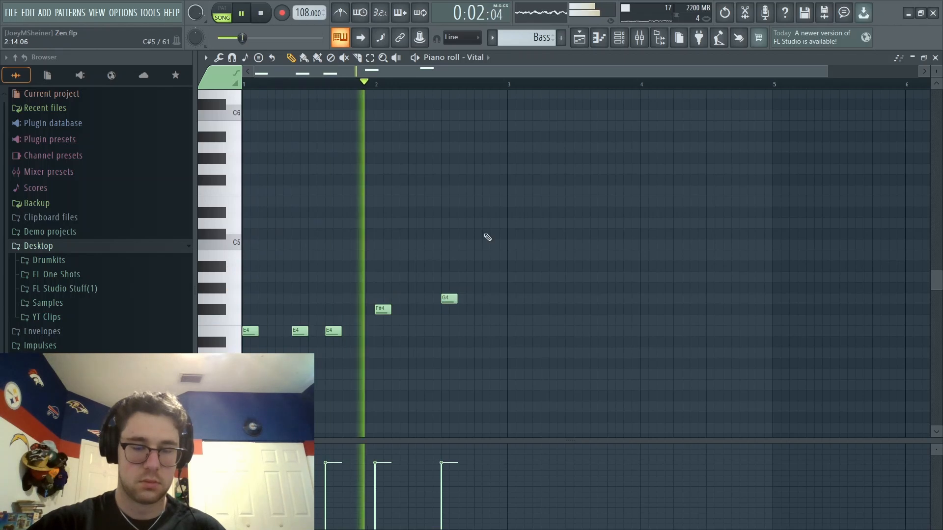
Try an extra G4 directly after the mid-bar G4 in bar 2 and play it back
key(space)
click(471, 300)
key(space)
key(space)
right_click(473, 299)
key(space)
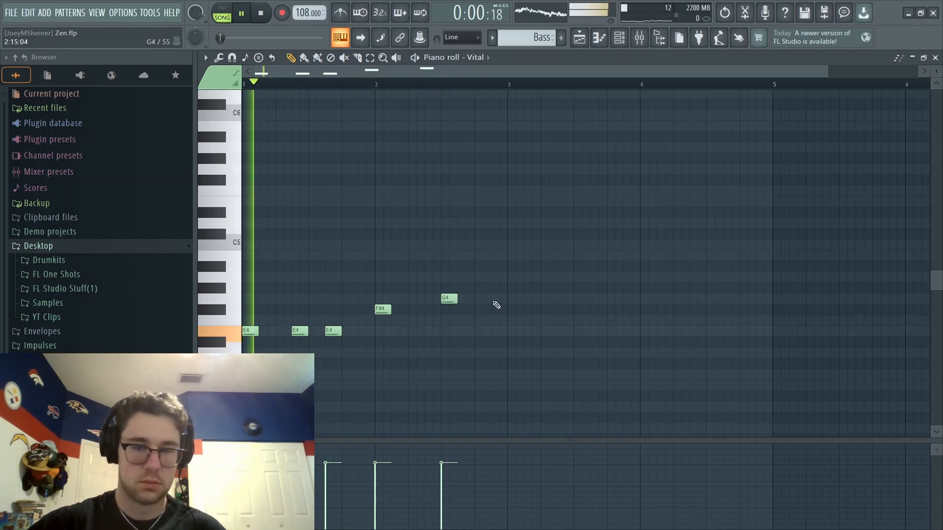
Add a short G4 late in bar 2 of the bass and remove the middle E4 from bar 1
click(496, 300)
right_click(301, 330)
key(space)
key(space)
key(space)
key(space)
drag(495, 300, 481, 299)
key(space)
Add a short F#4 at the end of bar 2 leading into an E4 at the start of bar 3
click(495, 310)
click(512, 330)
drag(506, 310, 498, 310)
key(space)
key(space)
Add a short E4 shortly after the first bass note in bar 1 and play back the line
scroll(267, 81, up, 3)
click(300, 330)
key(space)
key(space)
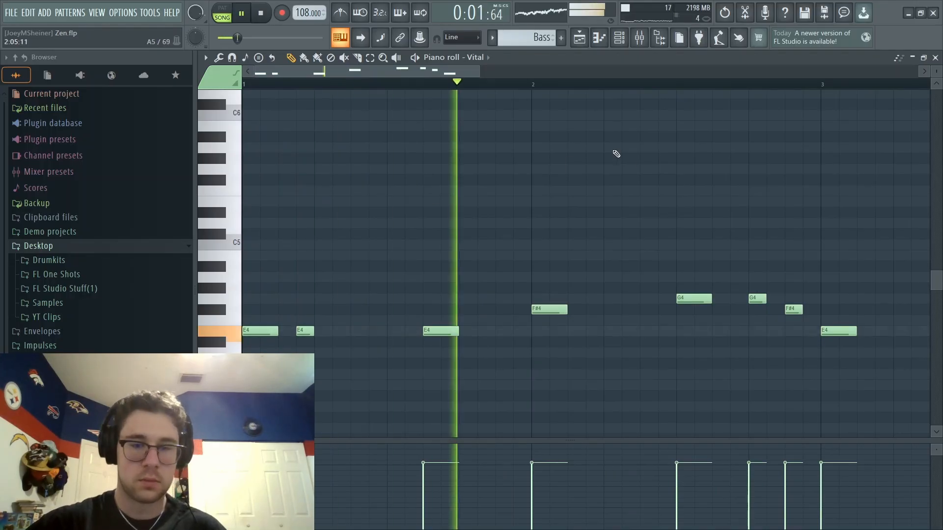
Add a short F#4 after bar 2's first note and a short E4 after bar 3's first note
click(591, 310)
key(space)
scroll(414, 71, down, 3)
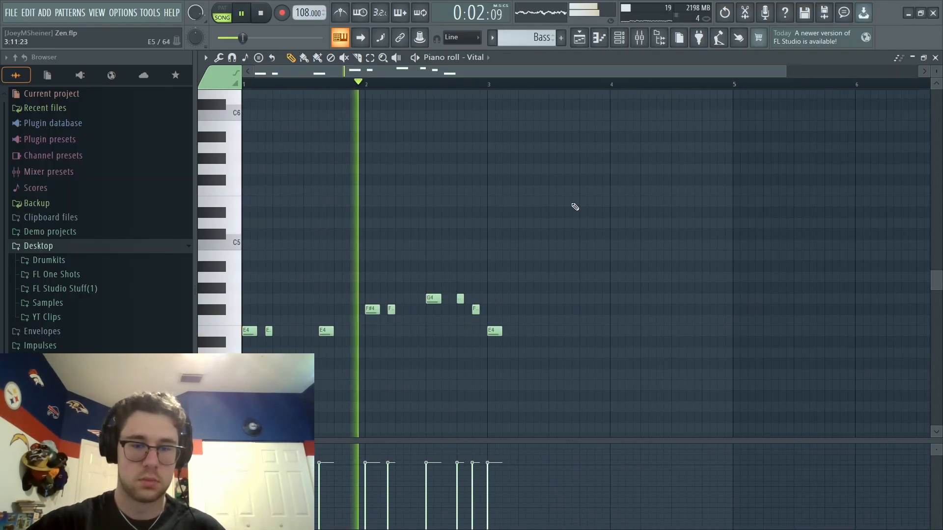
key(space)
click(513, 331)
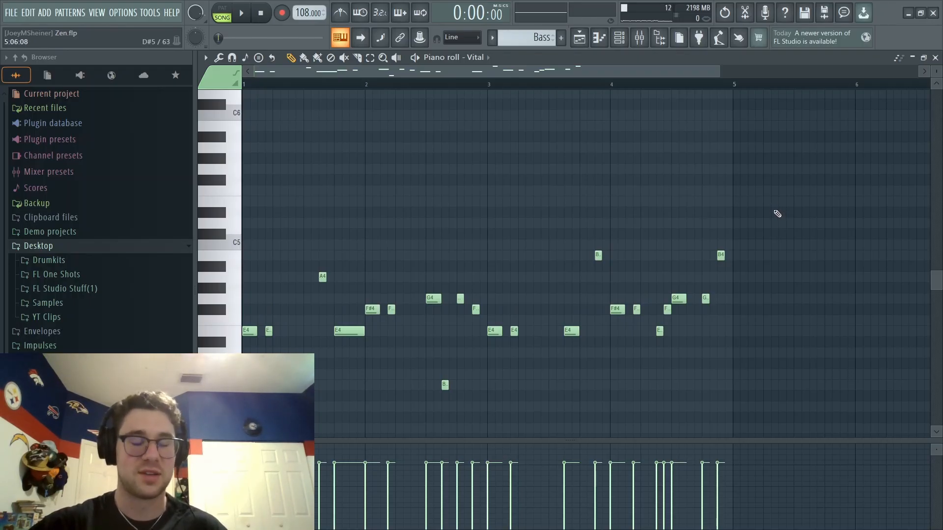
Add the BLUETOOTH KICK sample to the channel rack as a new channel
key(F5)
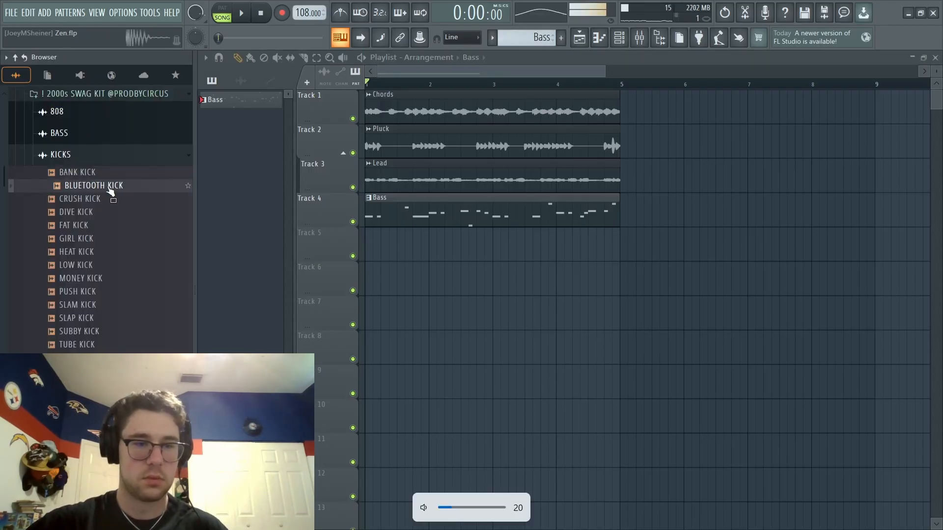
key(F6)
drag(115, 185, 312, 255)
Load a preset from the Venexxi 3k Drumkit folder into the first effect slot of the Master mixer track
key(F9)
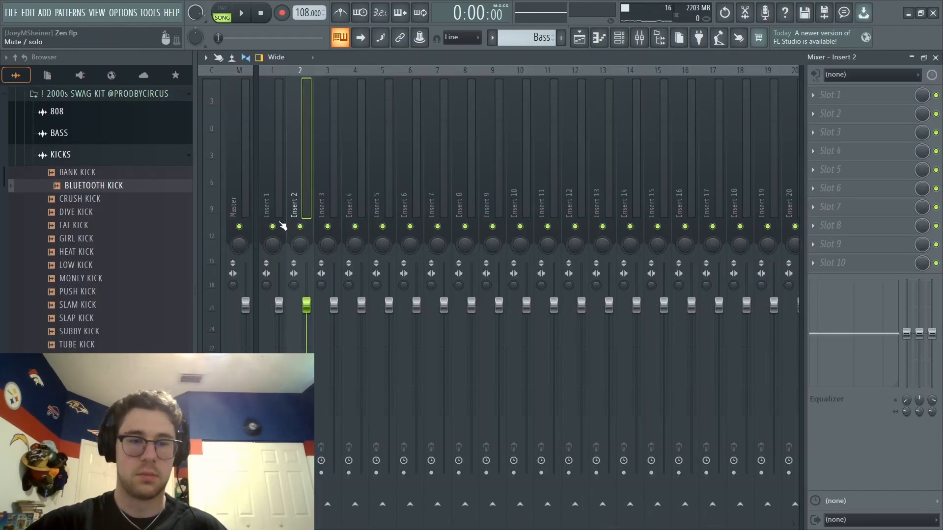
click(242, 181)
click(813, 263)
click(823, 252)
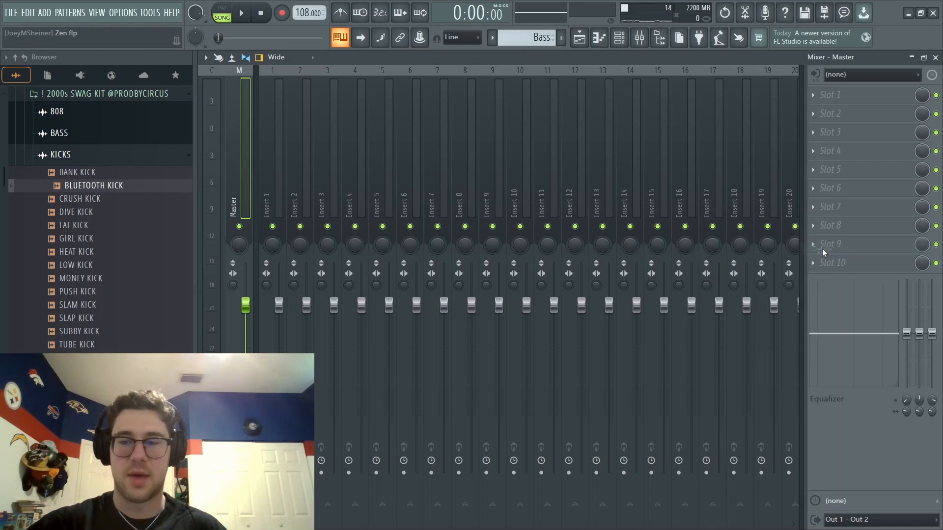
click(118, 158)
scroll(123, 143, down, 7)
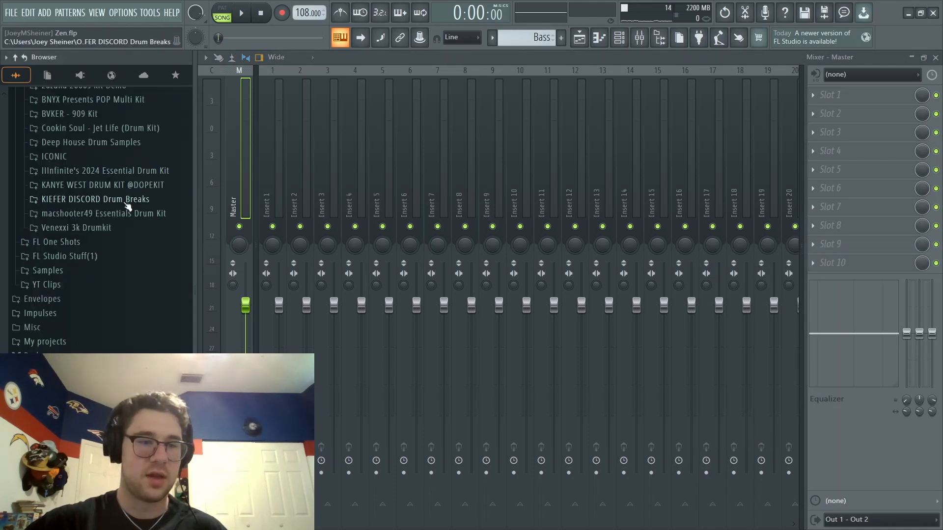
click(109, 227)
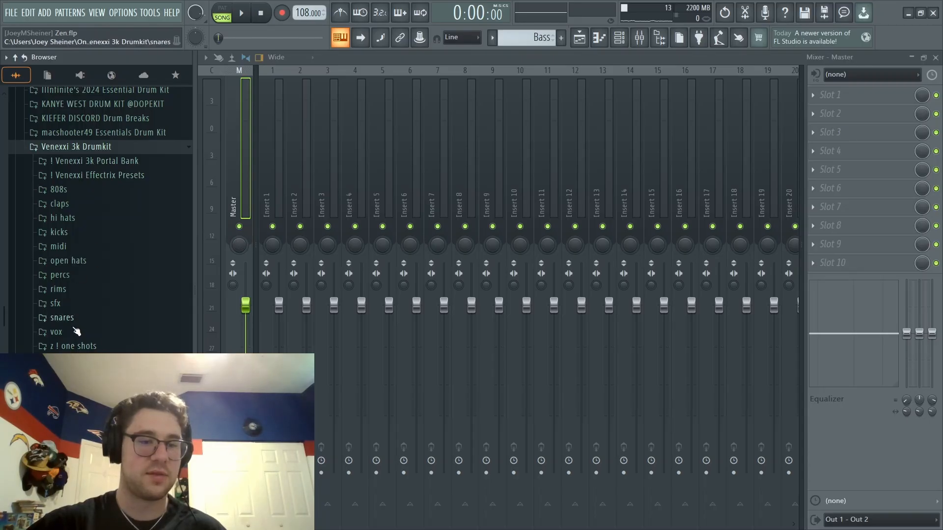
click(66, 360)
drag(93, 308, 851, 95)
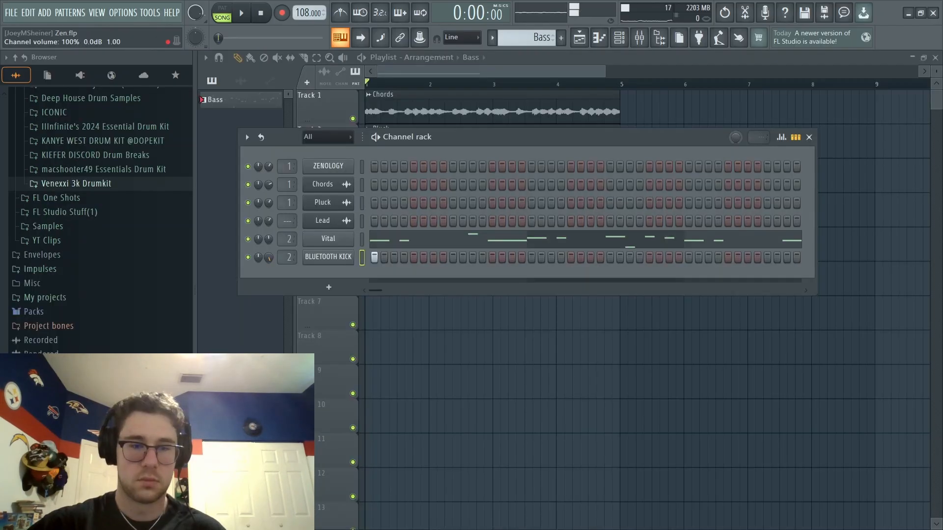
Add BLUETOOTH KICK hits on steps 11, 17 and 20 while the song plays
key(space)
click(474, 257)
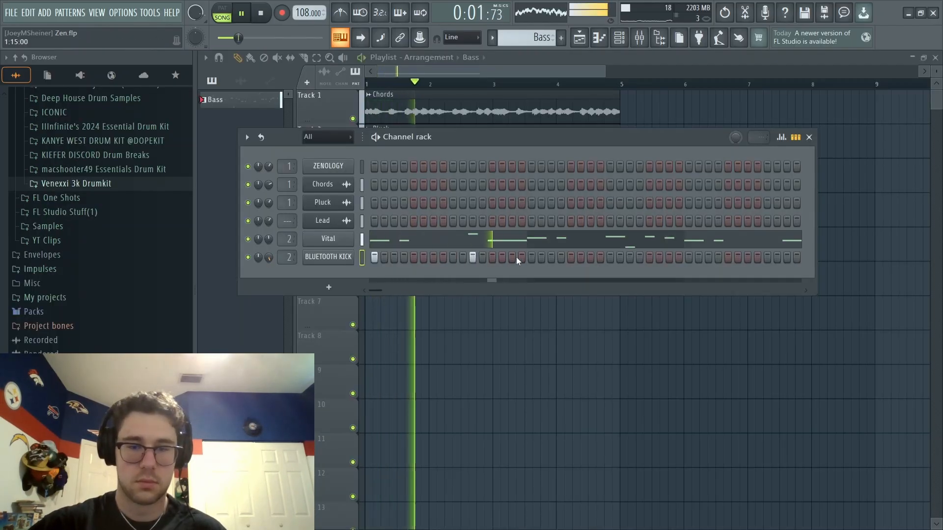
click(531, 258)
click(551, 257)
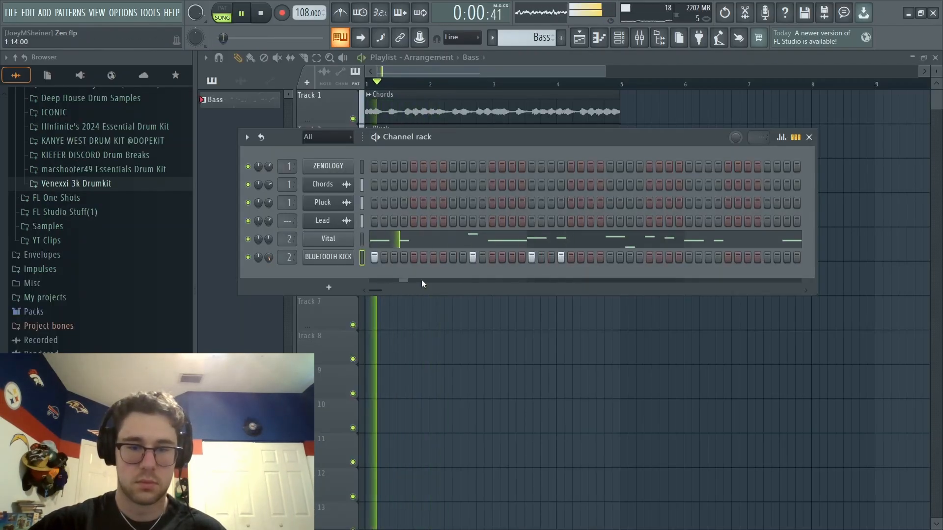
In the kick's piano roll, duplicate the first two bars into bars 3 and 4 and add an extra C5 hit midway through bar 4
right_click(349, 254)
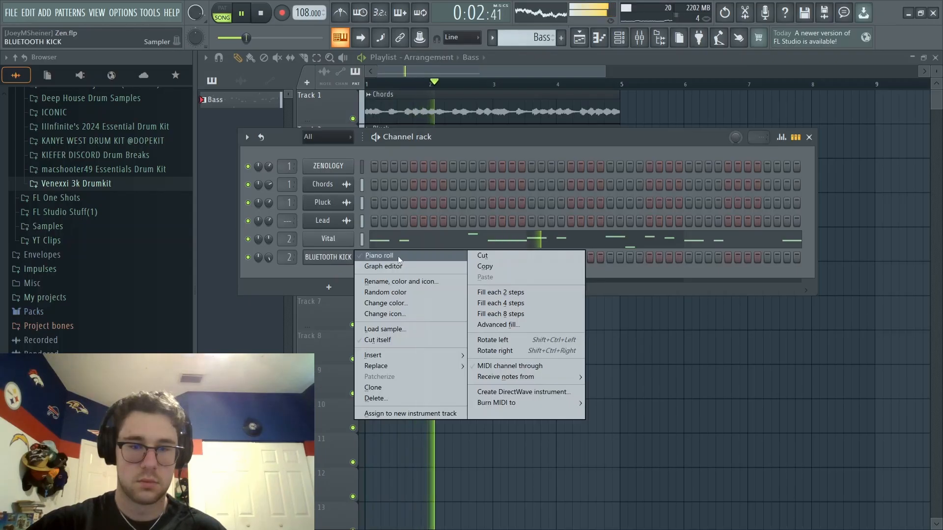
click(379, 255)
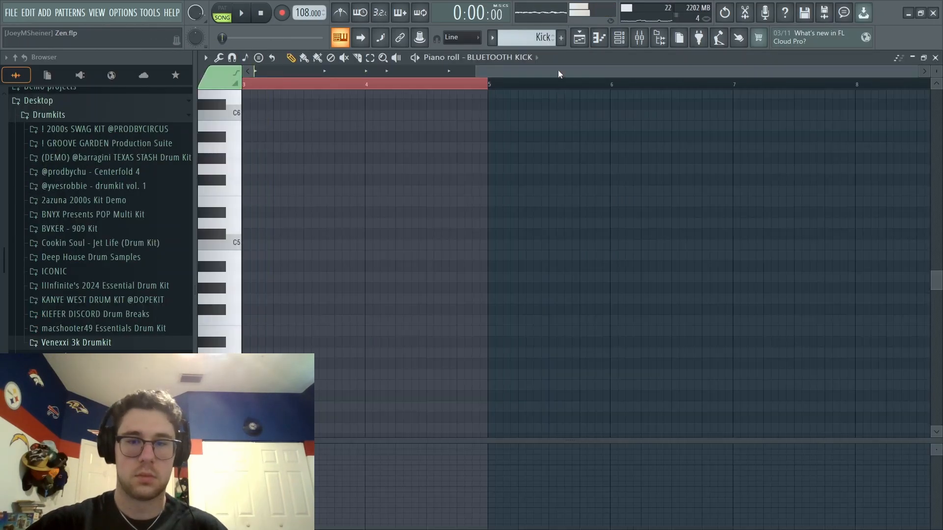
drag(558, 70, 351, 71)
key(space)
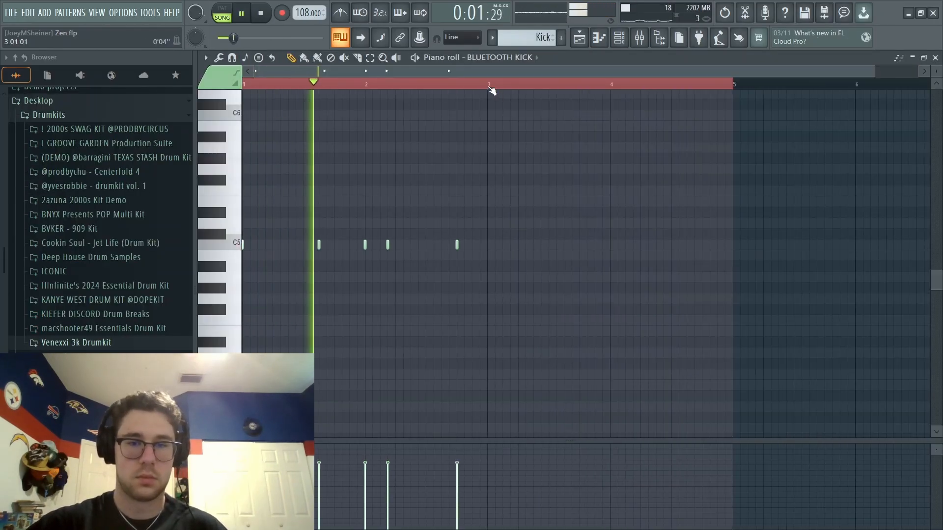
drag(492, 85, 105, 126)
key(ctrl+b)
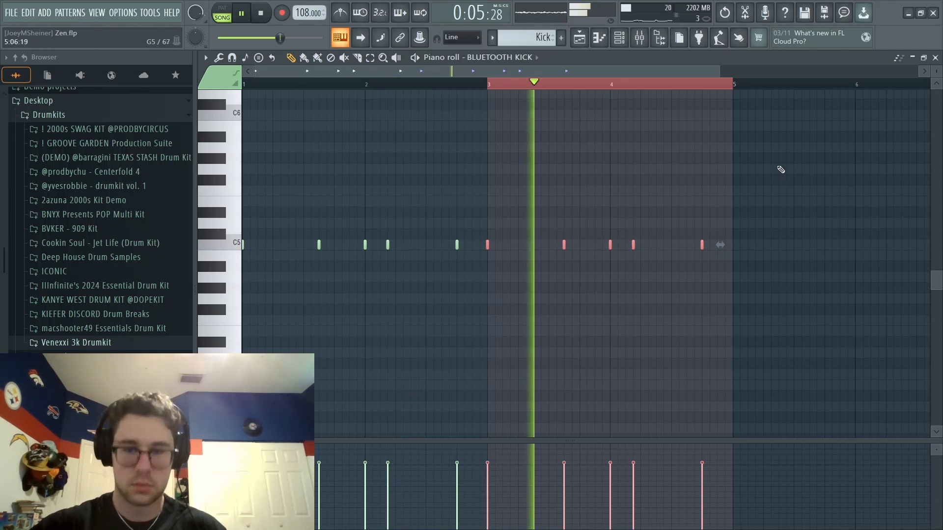
click(675, 245)
key(space)
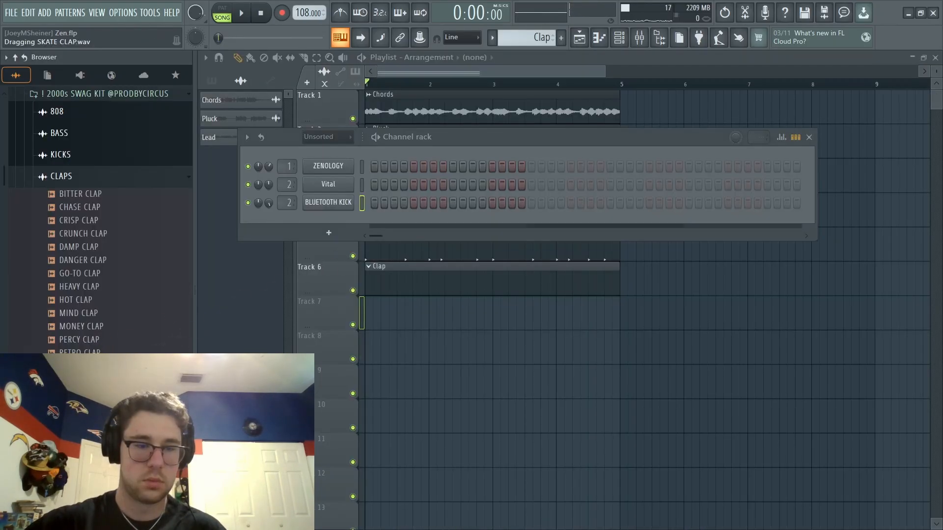
Add SNAP CLAP as a new channel with hits on steps 5 and 13, and route it to mixer track 2
drag(330, 218, 330, 222)
key(space)
click(415, 222)
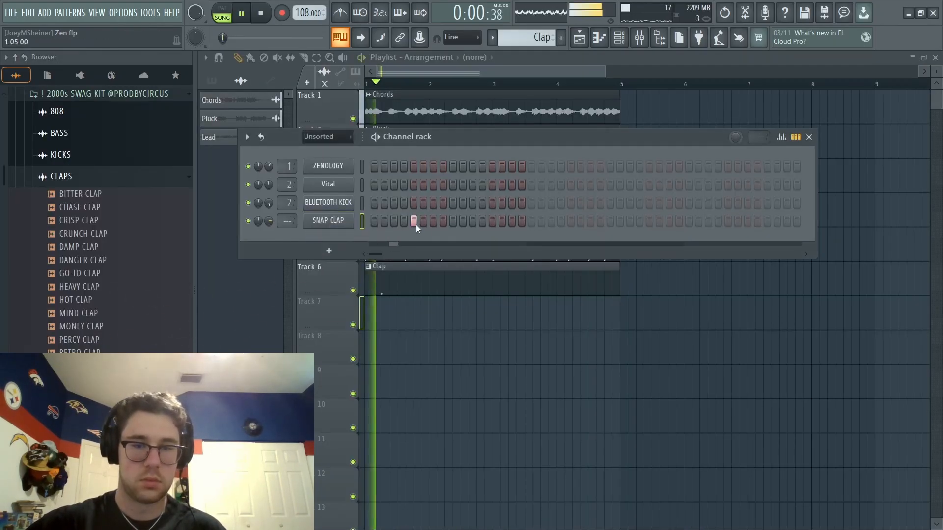
click(493, 221)
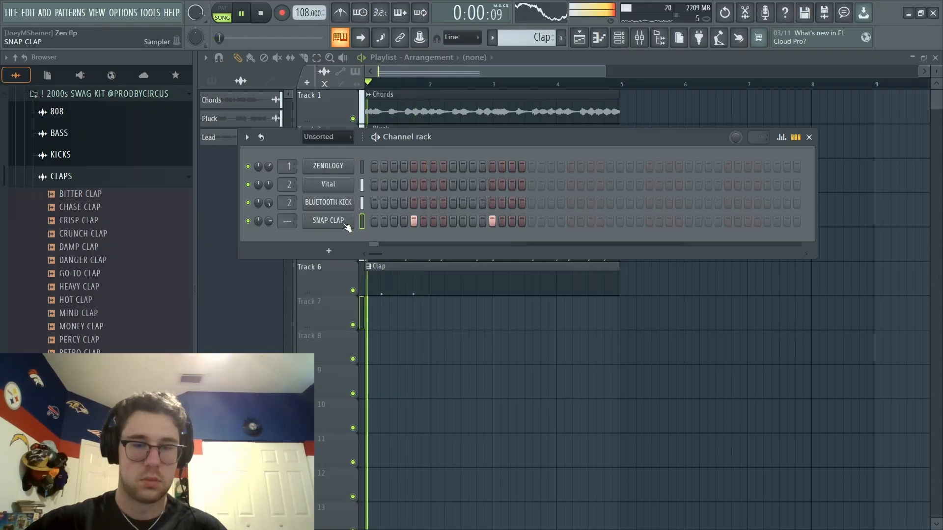
scroll(289, 221, up, 2)
key(space)
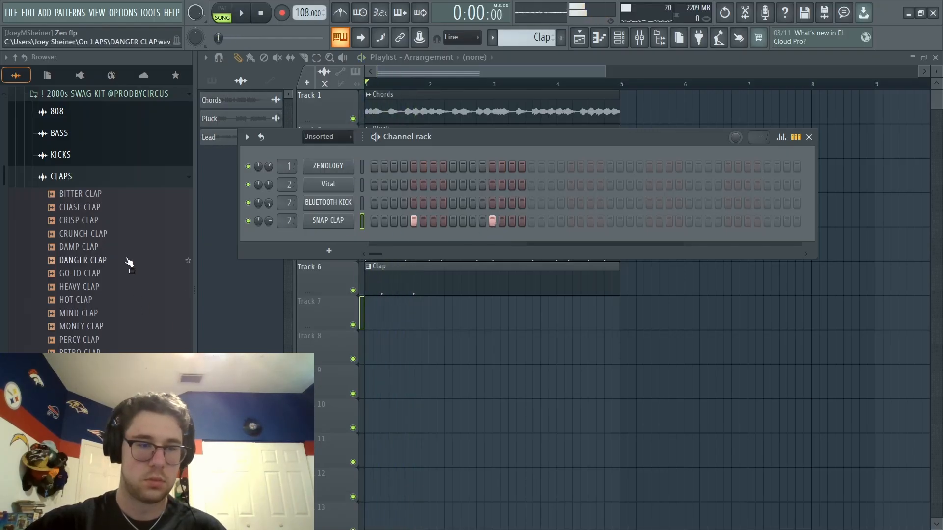
Add CRISP CLAP from the claps folder as another channel and start playback
click(89, 181)
click(89, 180)
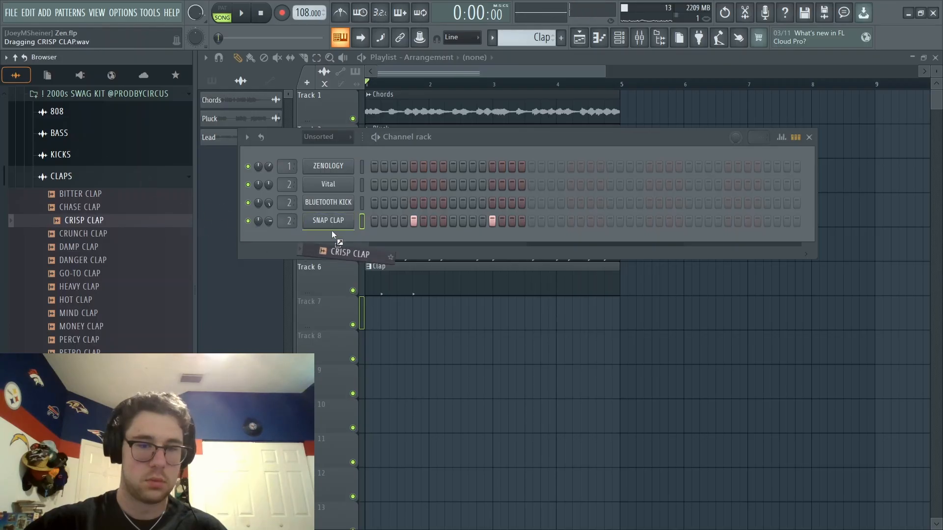
drag(331, 231, 332, 233)
key(space)
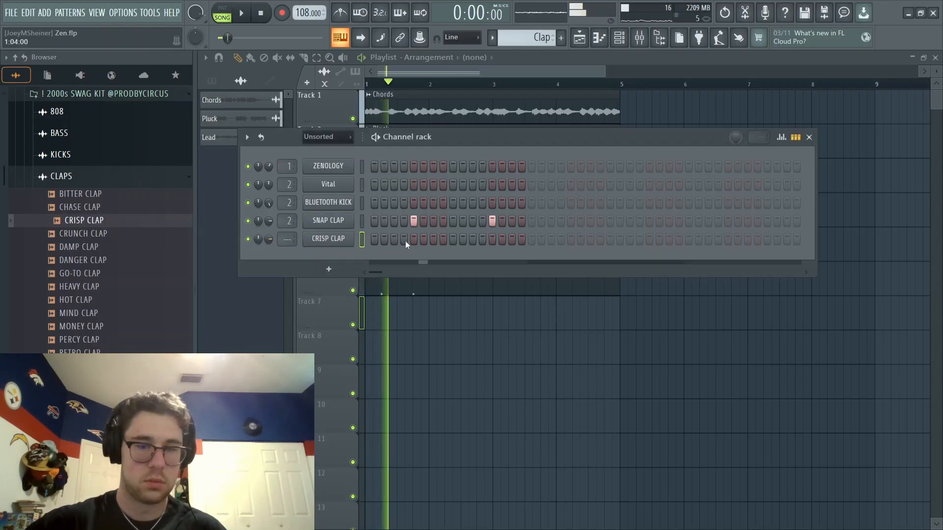
Add CRISP CLAP hits on steps 5 and 13
click(414, 240)
click(492, 240)
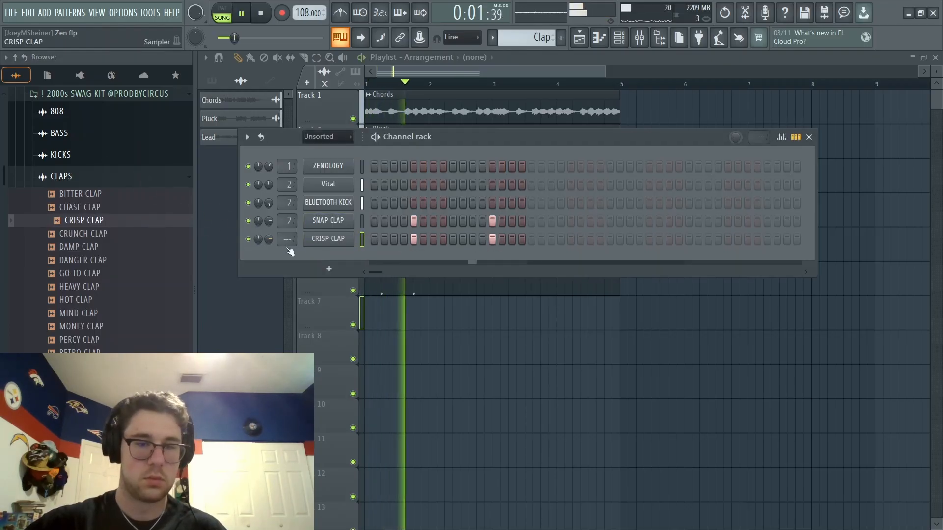
Build a four-bar C5 pattern with CLEAN SHAKER in the piano roll, deleting the final hit in bar 4
click(86, 285)
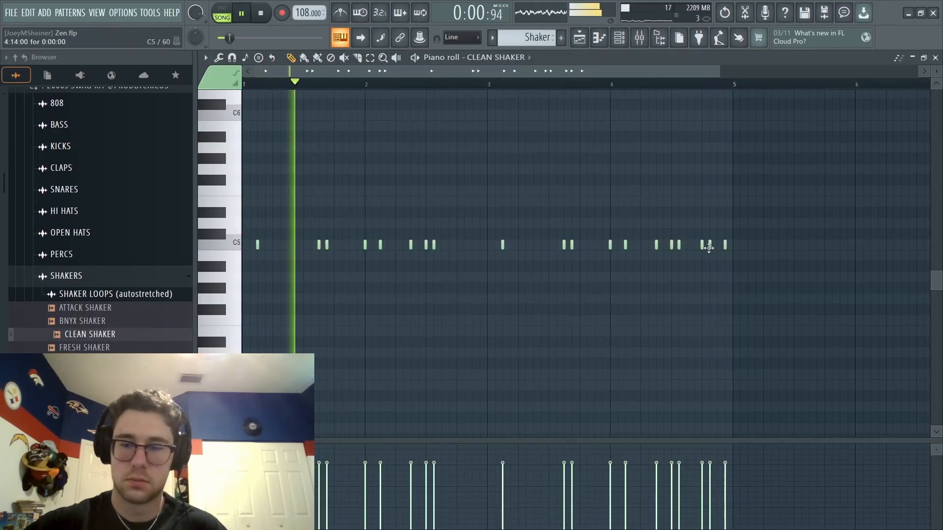
right_click(725, 245)
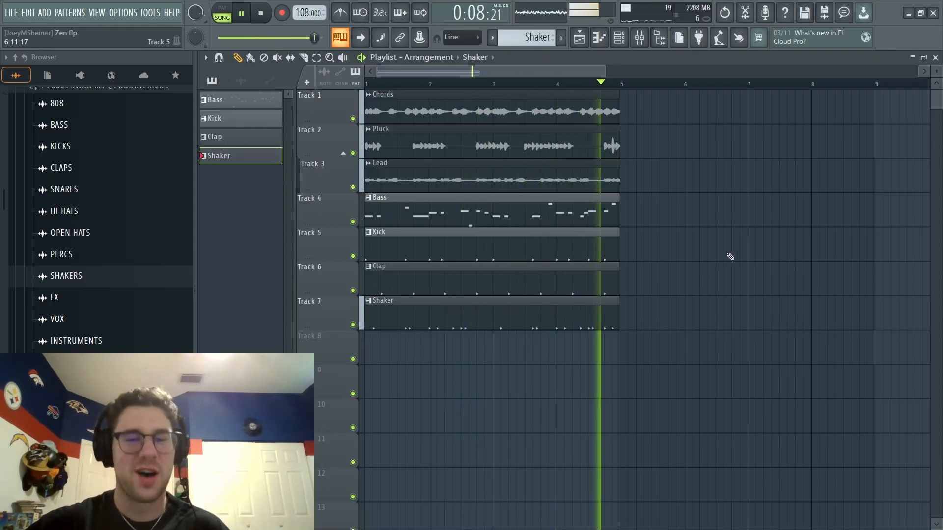
key(space)
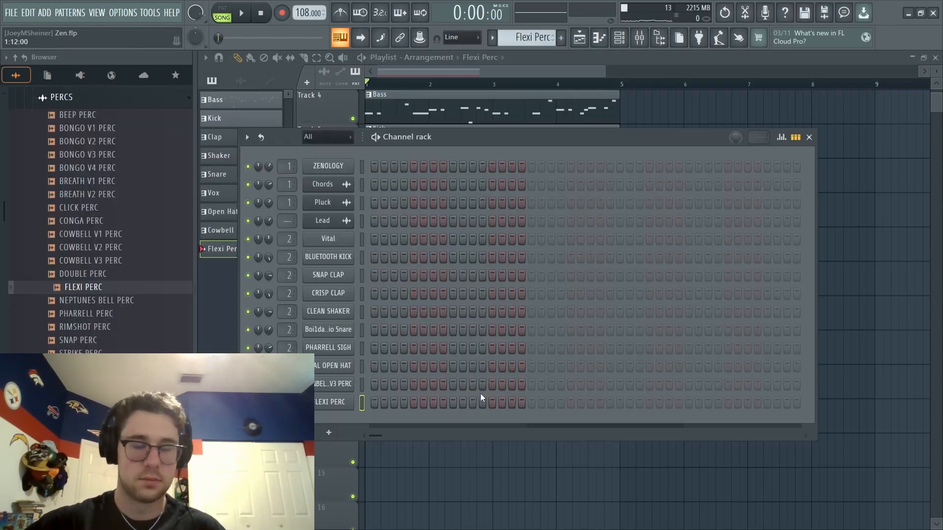
Add a FLEXI PERC hit on step 31 while the song plays
key(space)
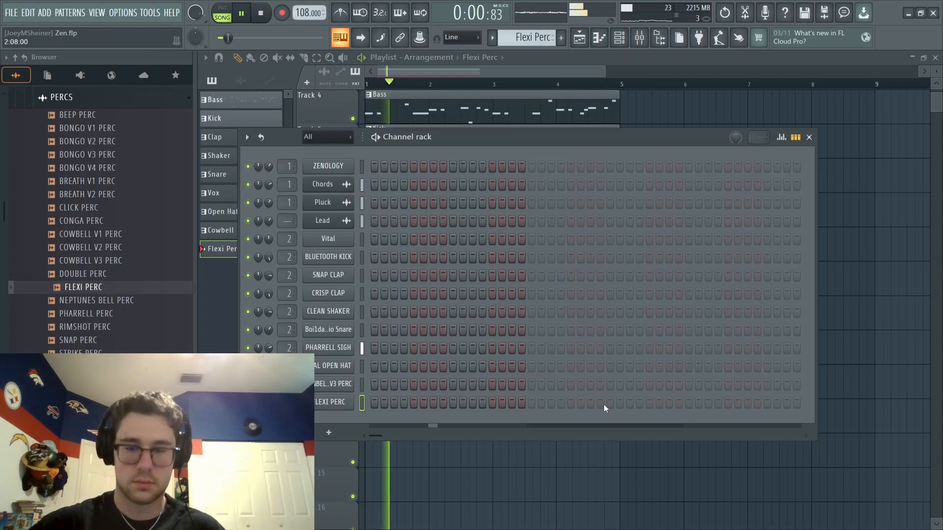
click(671, 404)
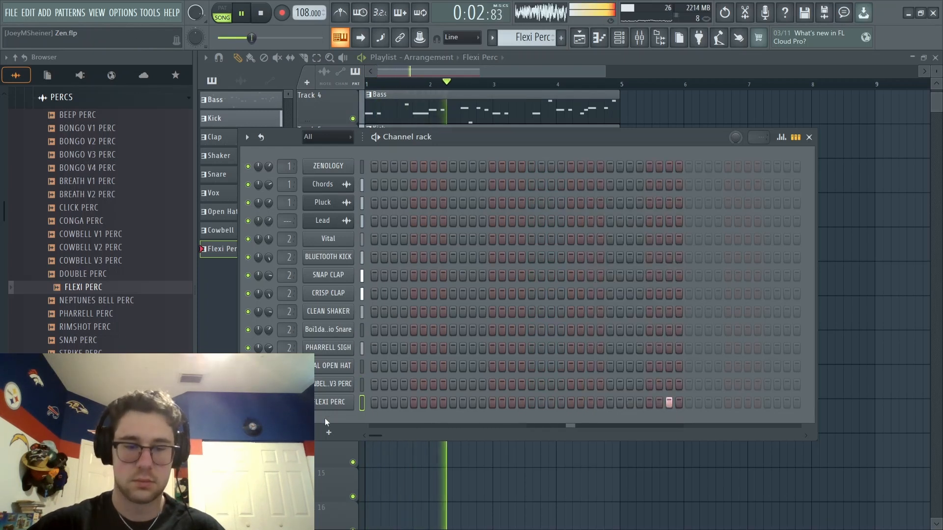
right_click(321, 405)
click(379, 360)
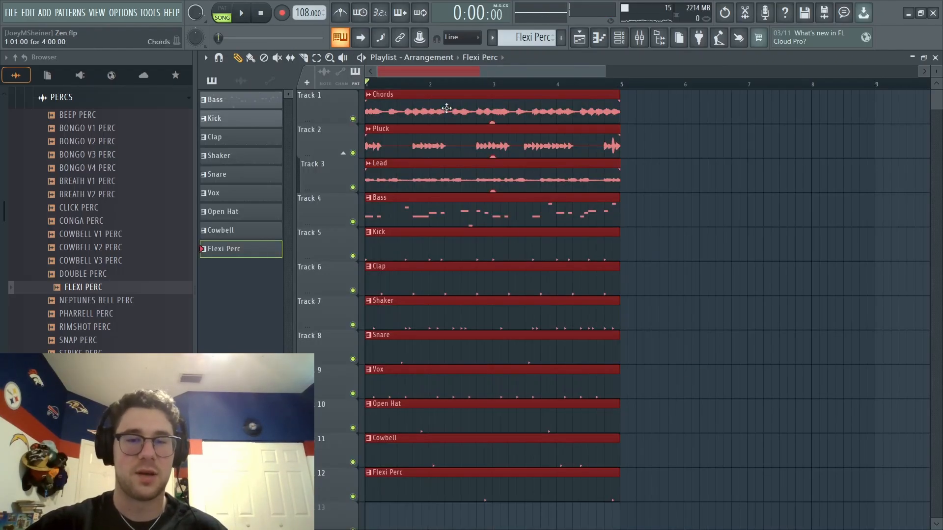
Move all four-bar clips on tracks 1 to 12 together to start at bar 5 and clear the selection
drag(447, 108, 510, 108)
drag(710, 91, 573, 480)
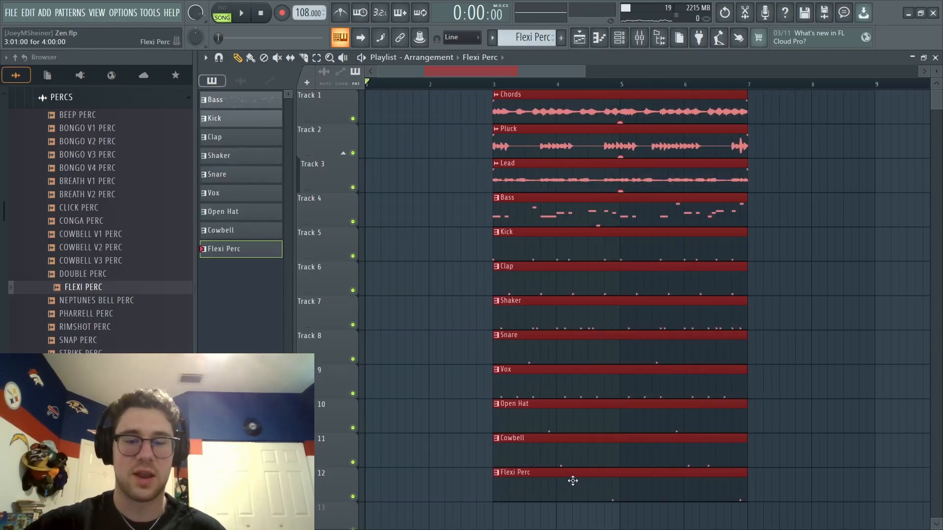
ctrl+click(853, 298)
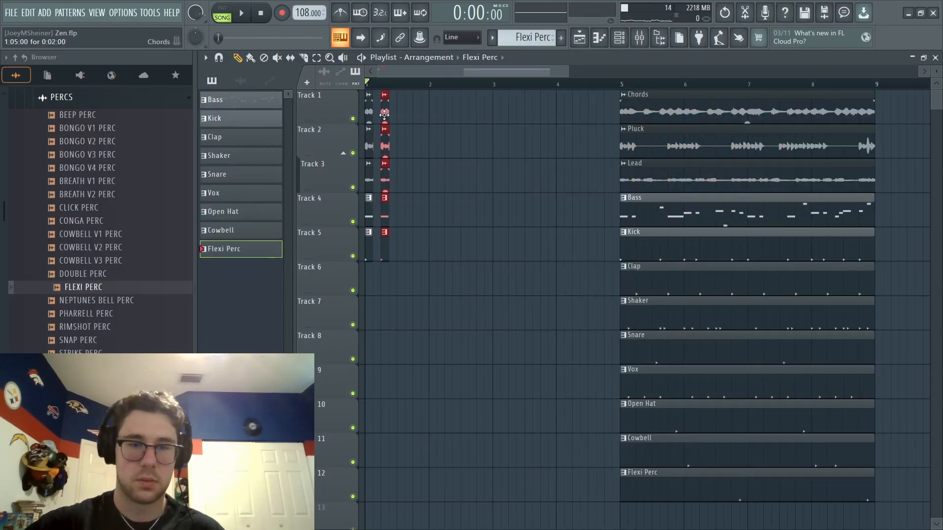
Duplicate the short Chords, Pluck, Lead, Bass and Kick slices onto the remaining beats of bar 1, previewing the intro
key(space)
key(space)
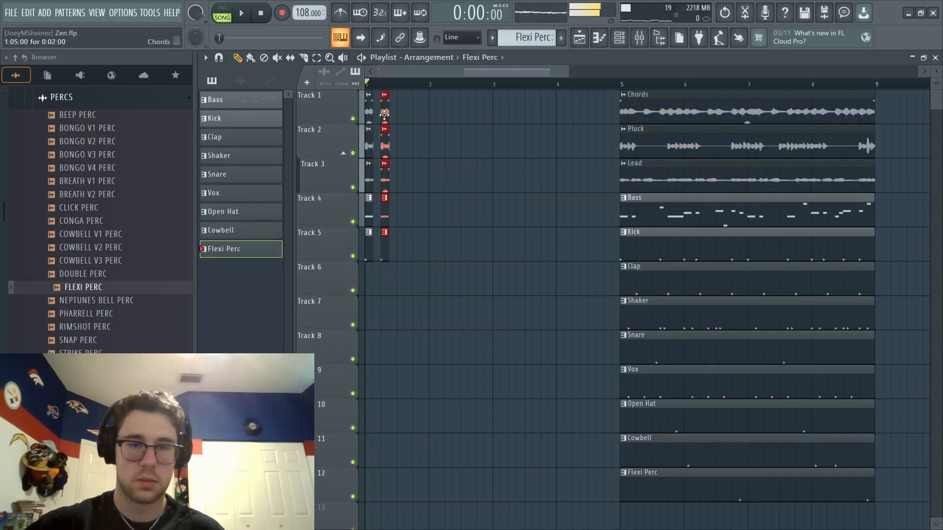
key(space)
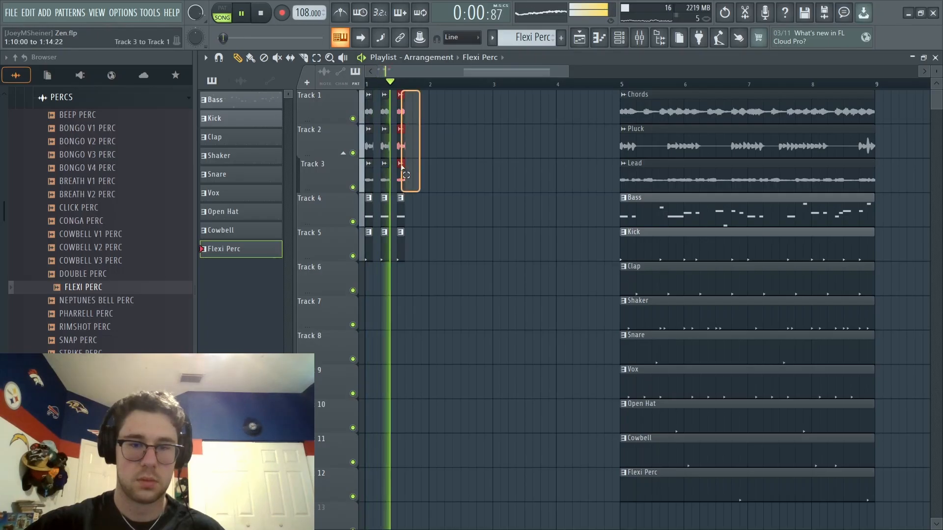
key(space)
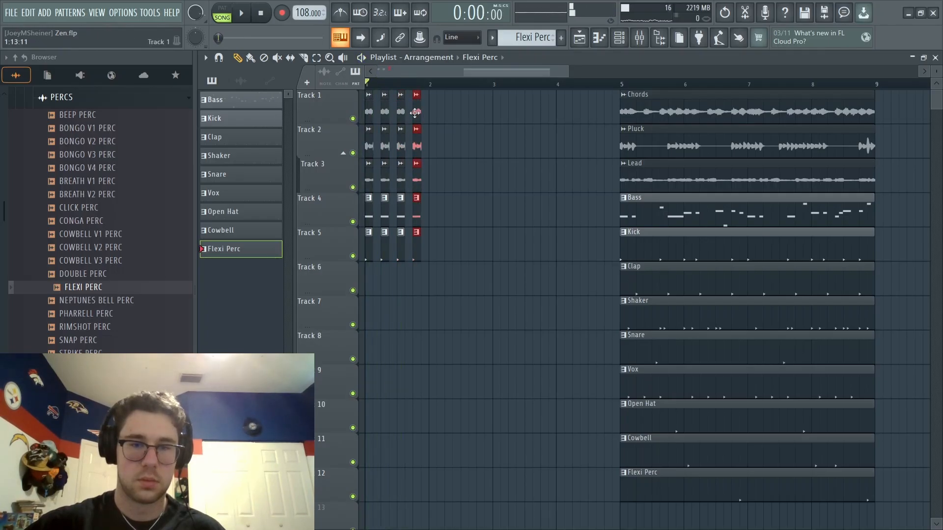
Move the four-bar clips on tracks 1 to 12 to start at bar 2 and play the arrangement
drag(593, 130, 789, 522)
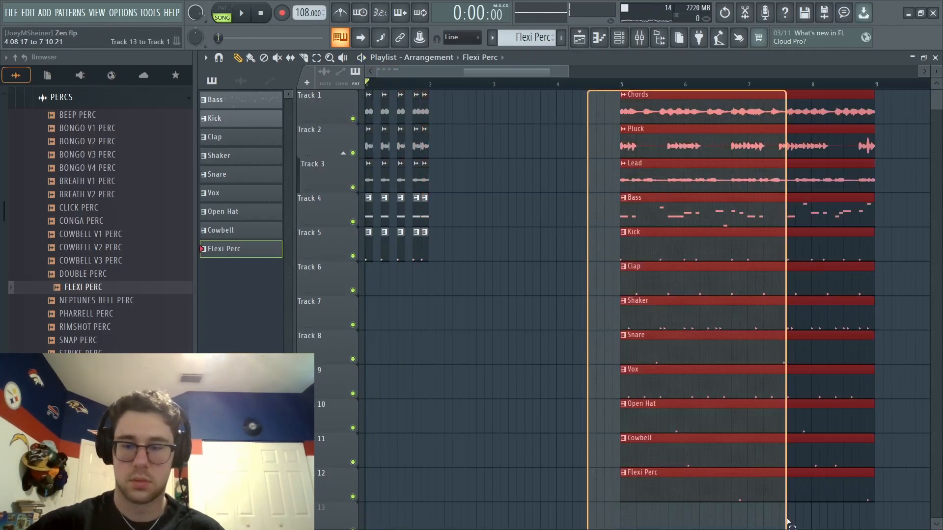
drag(716, 486, 521, 488)
key(space)
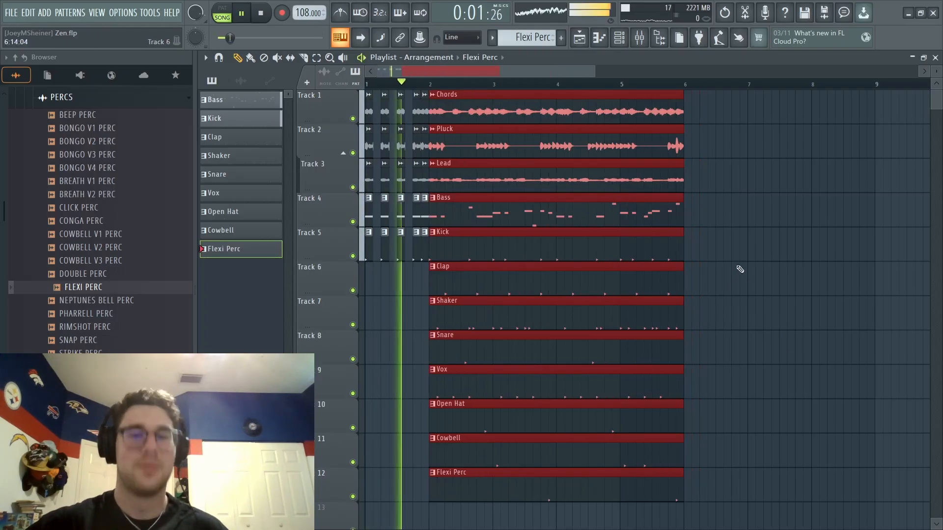
click(764, 250)
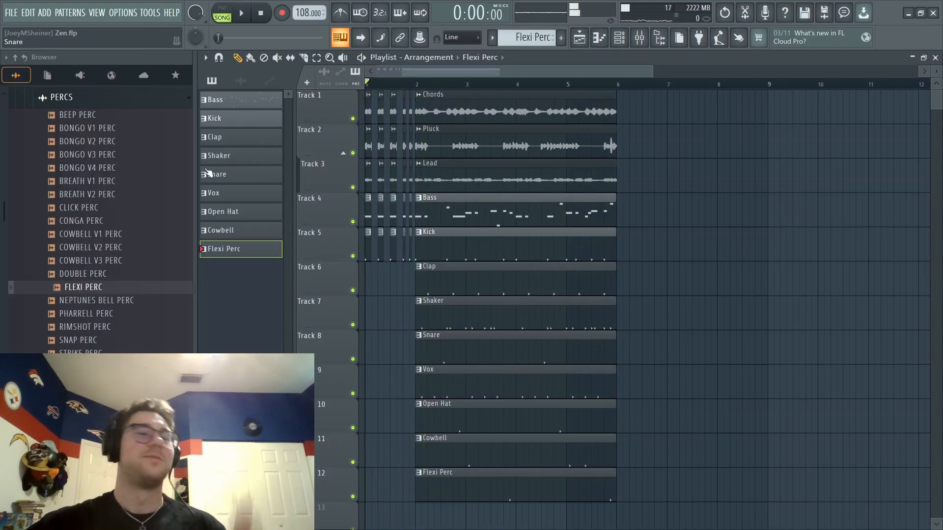
Place GLASS SMASH V1 on track 13 and the westcoast crash sample on track 14, both at bar 2
click(112, 103)
scroll(140, 162, up, 5)
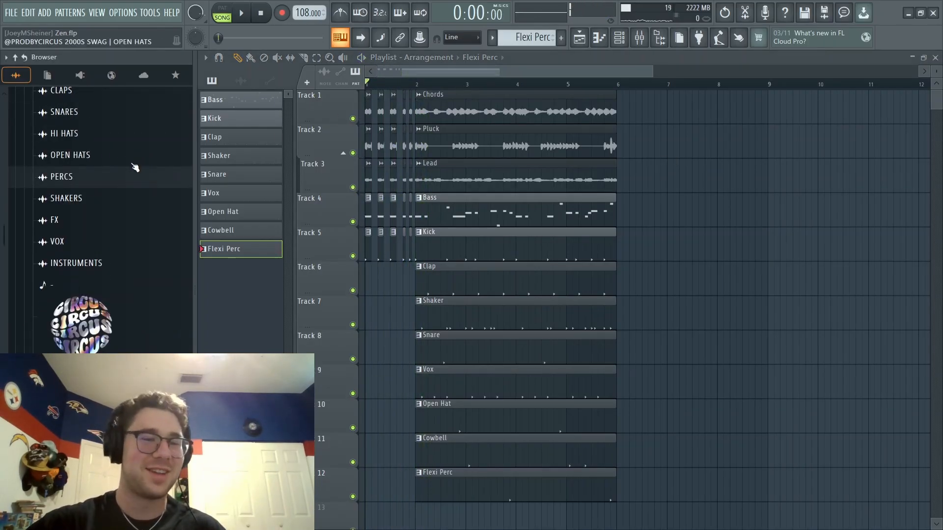
scroll(108, 196, down, 3)
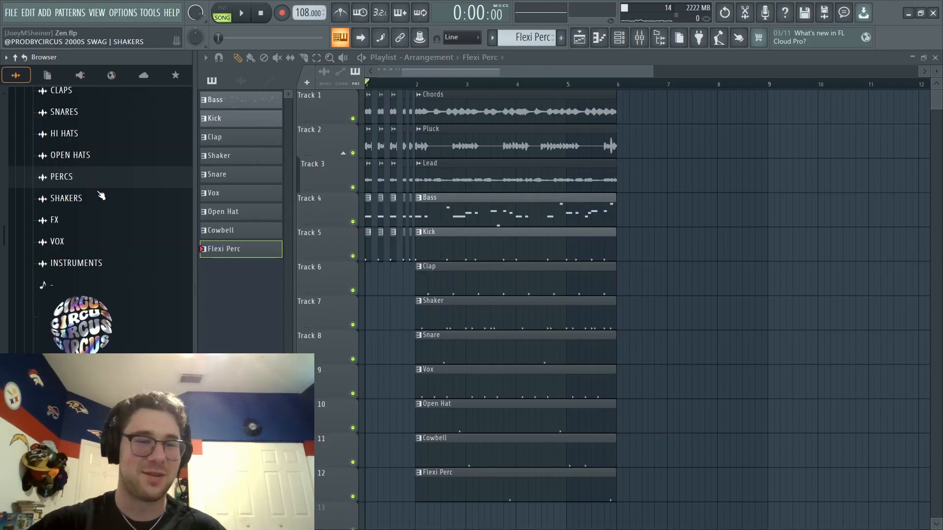
scroll(103, 199, up, 3)
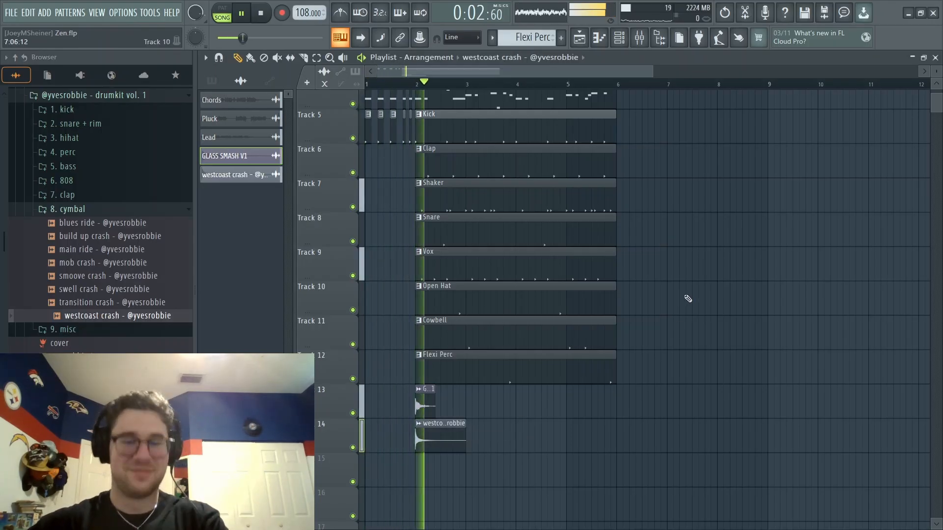
Duplicate the four-bar clips on tracks 1 to 12 so the copies start at bar 6
scroll(686, 296, up, 3)
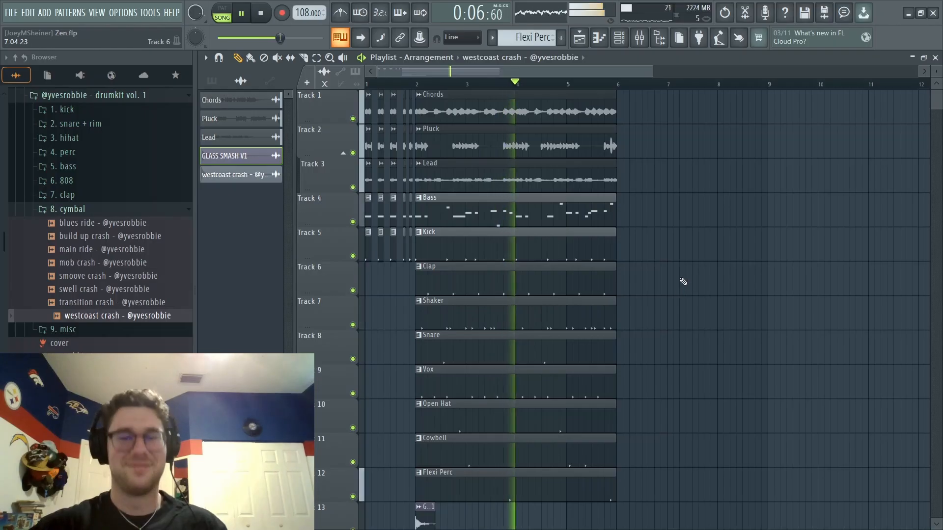
drag(644, 91, 515, 463)
key(ctrl+b)
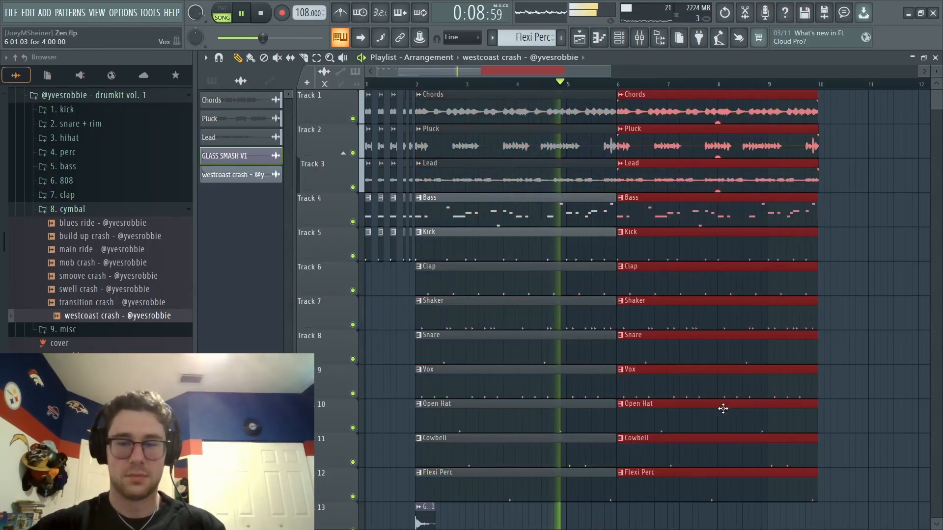
Trim the first beat off the duplicated drum clips on tracks 5 to 12 at bar 6 and play the section
drag(663, 521, 633, 257)
ctrl+click(847, 269)
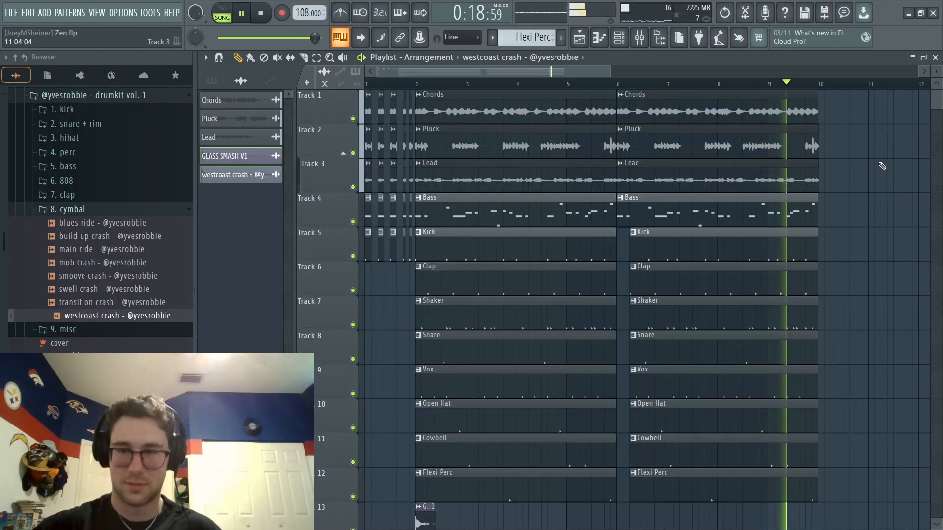
key(space)
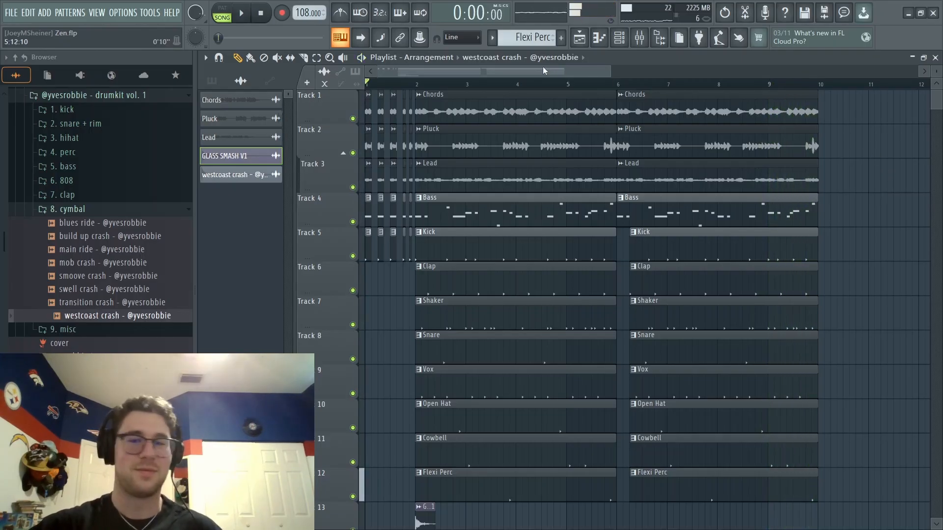
Extend track 1 with two more Chords clips at bars 10 and 14
drag(609, 69, 791, 99)
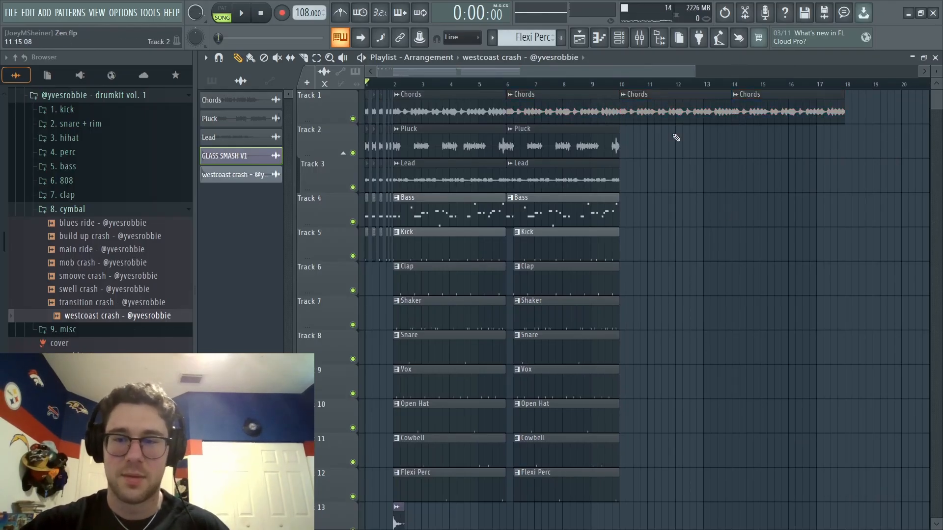
double_click(659, 110)
click(541, 103)
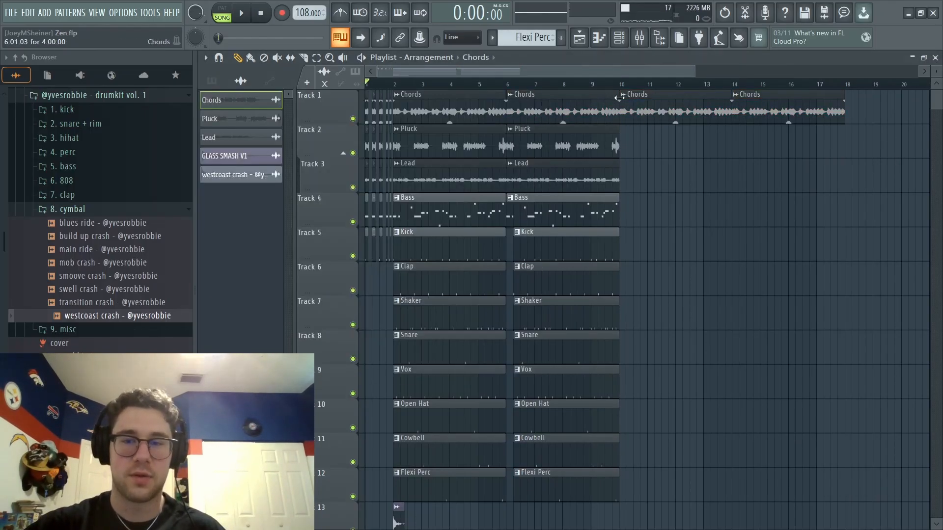
Make the Chords clip at bar 10 unique and review the copy's channel settings
click(623, 95)
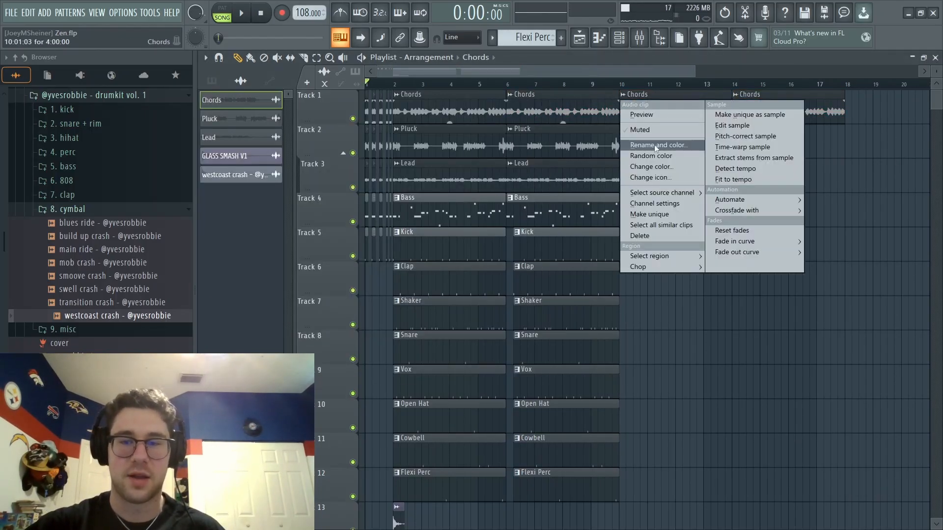
click(667, 219)
double_click(635, 114)
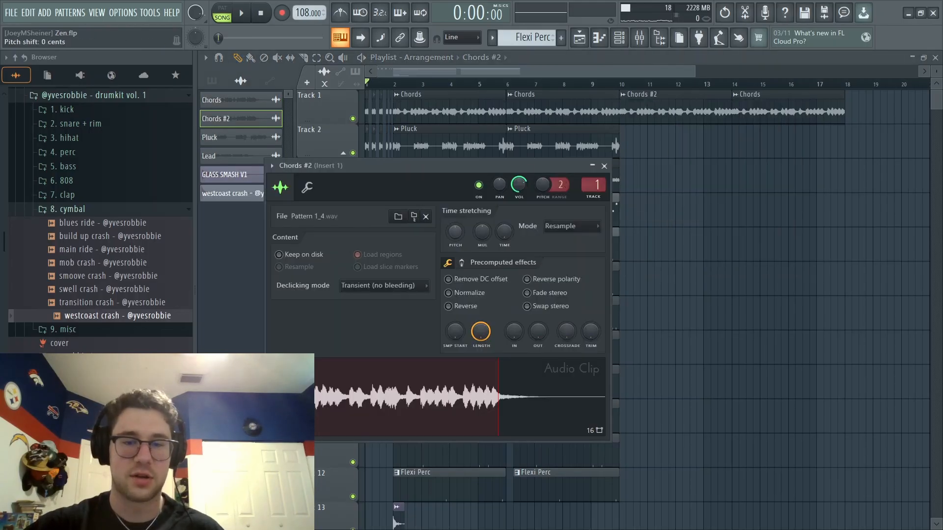
click(605, 166)
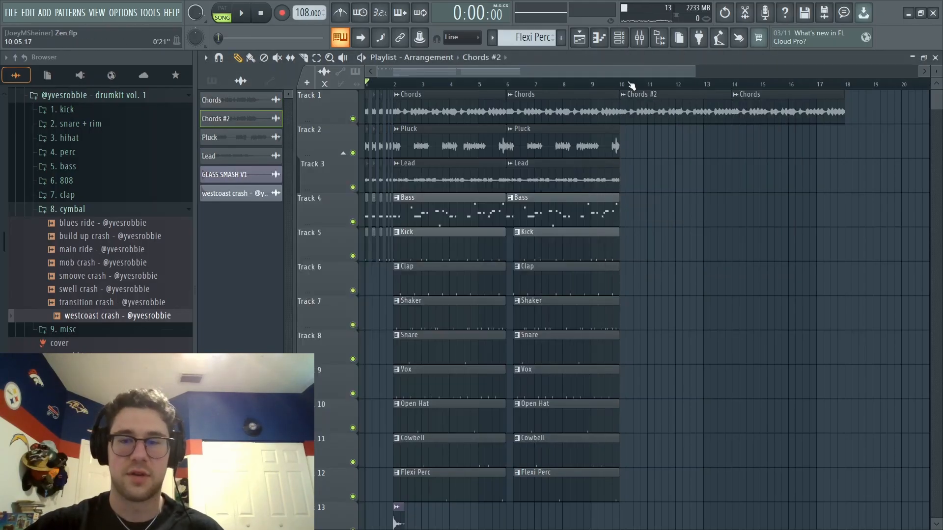
Replace the Chords clip at bar 14 with a duplicate of the Chords #2 clip
right_click(761, 107)
drag(759, 109, 696, 118)
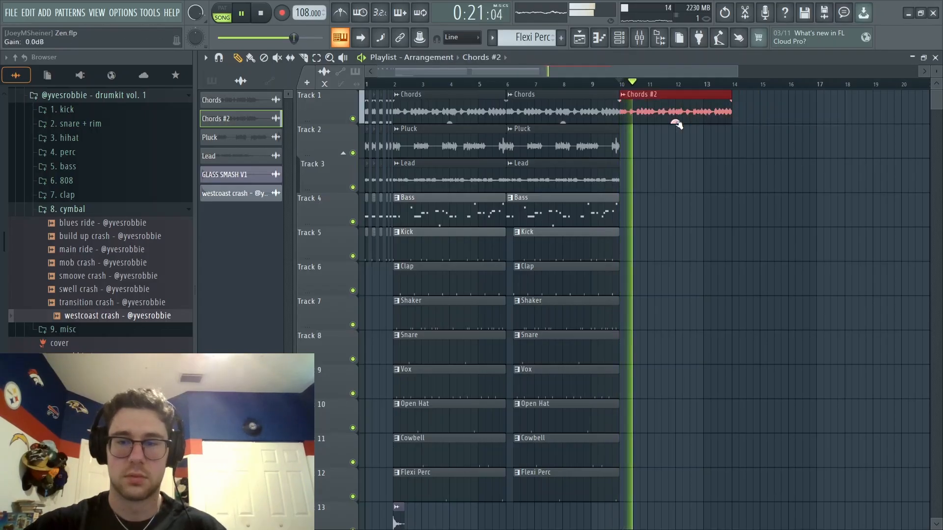
key(ctrl+b)
drag(640, 147, 595, 154)
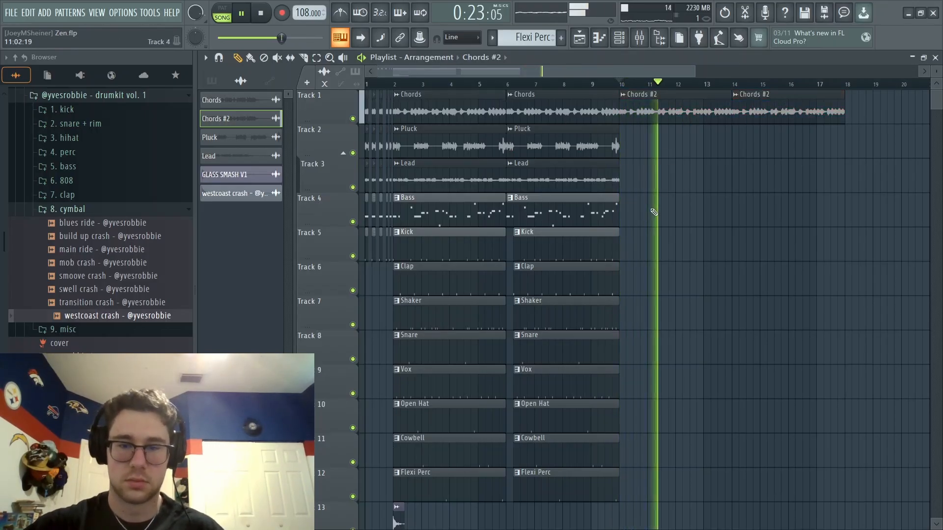
Place Bass and Kick clips at bar 10, Clap at bar 12, and Kick, Clap and Shaker at bar 14
click(564, 198)
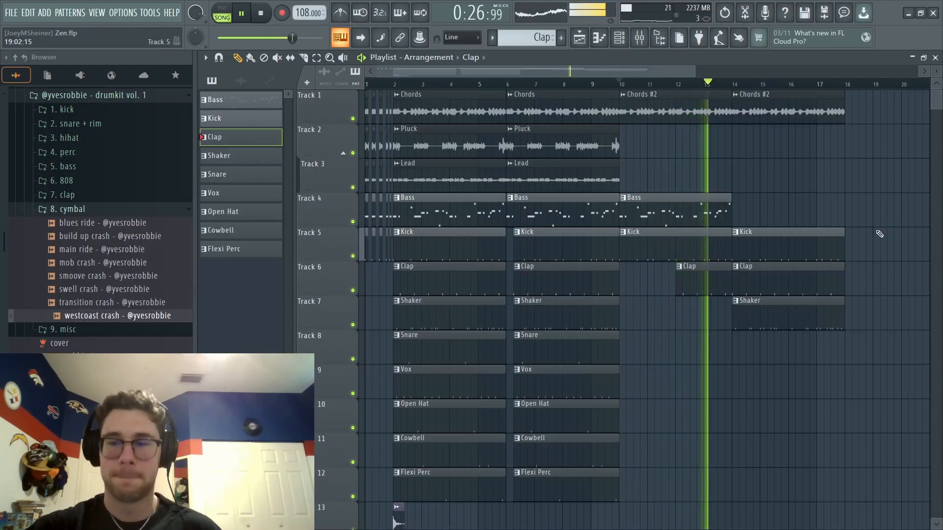
key(space)
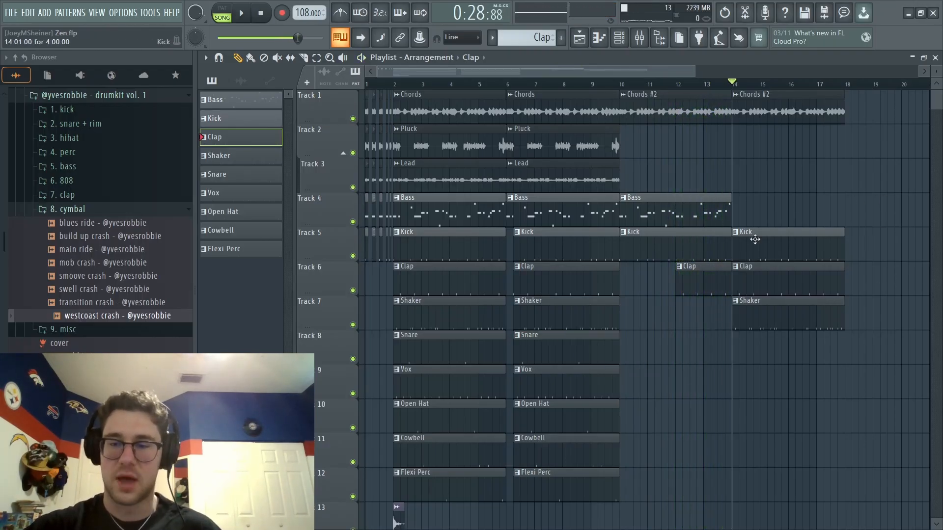
key(space)
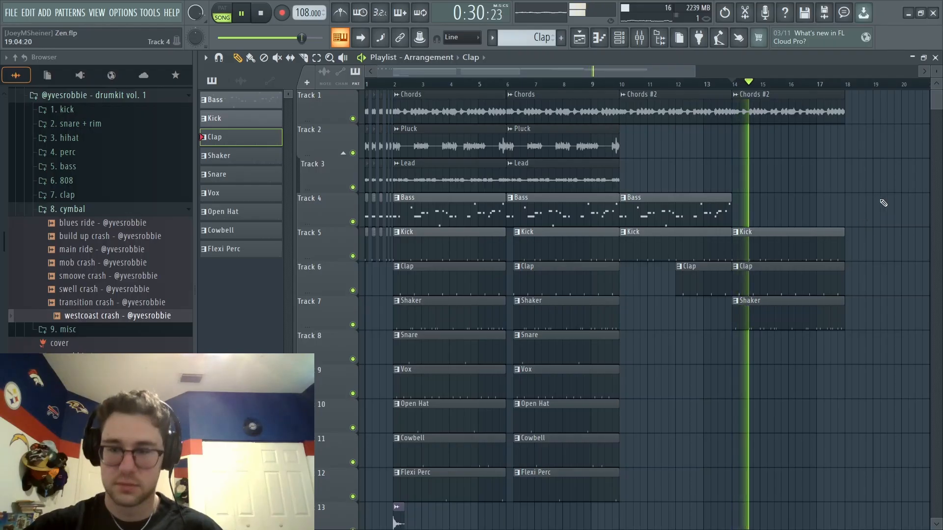
Add the original Chords clip at bars 18 and 22 on track 1 and play back from bar 18
click(572, 112)
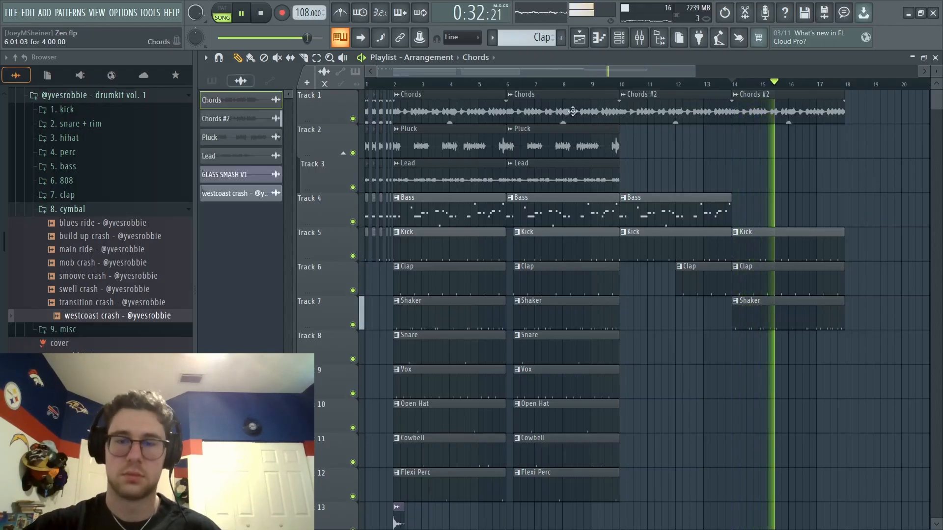
click(866, 113)
key(space)
drag(644, 76, 682, 76)
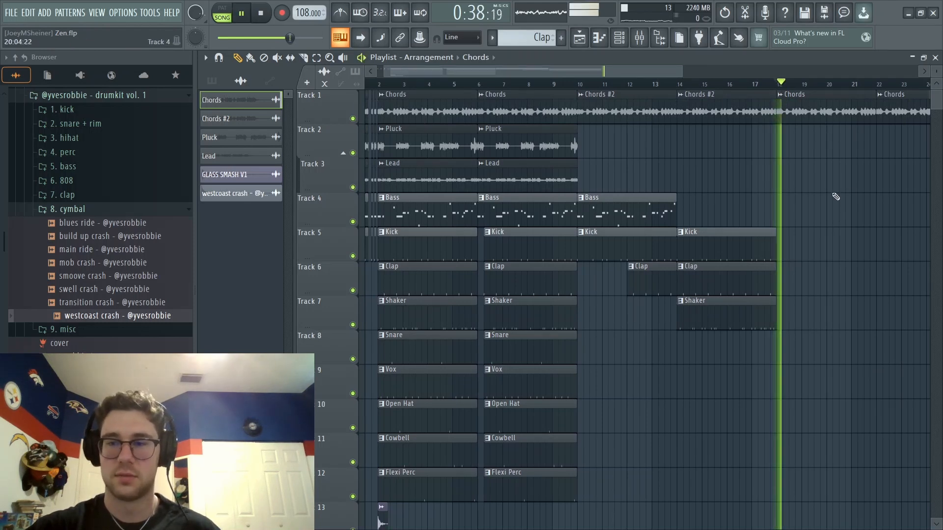
drag(629, 72, 620, 73)
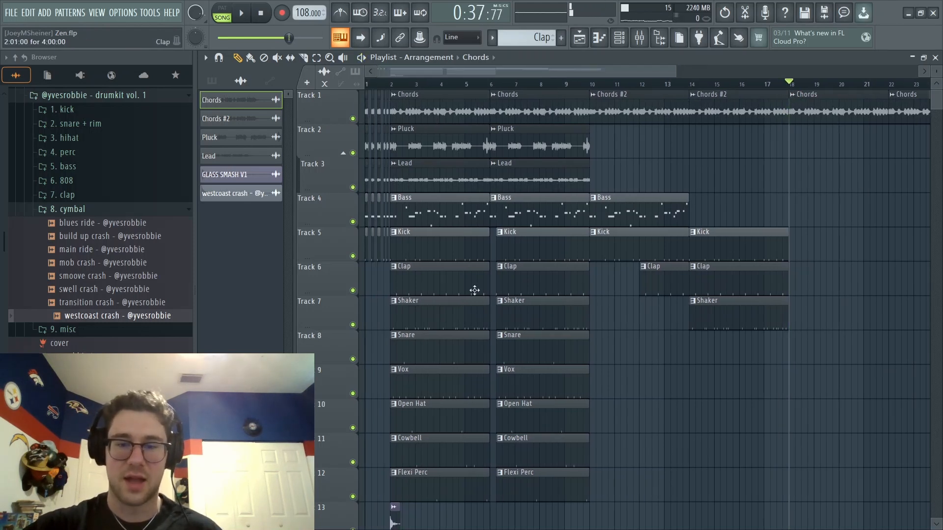
Place Kick, Clap, Shaker, Snare and Vox clips at bars 18 and 22 and play back from bar 18
drag(376, 356, 459, 385)
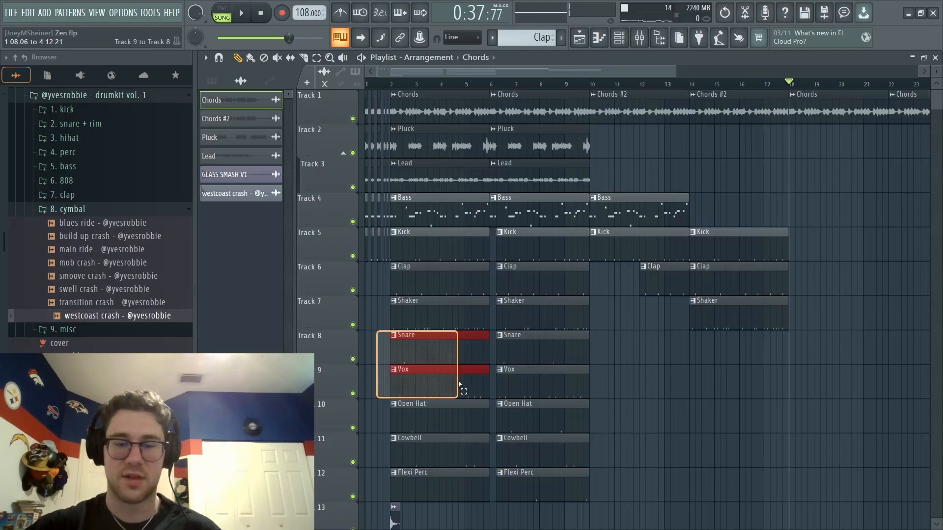
key(ctrl+v)
key(space)
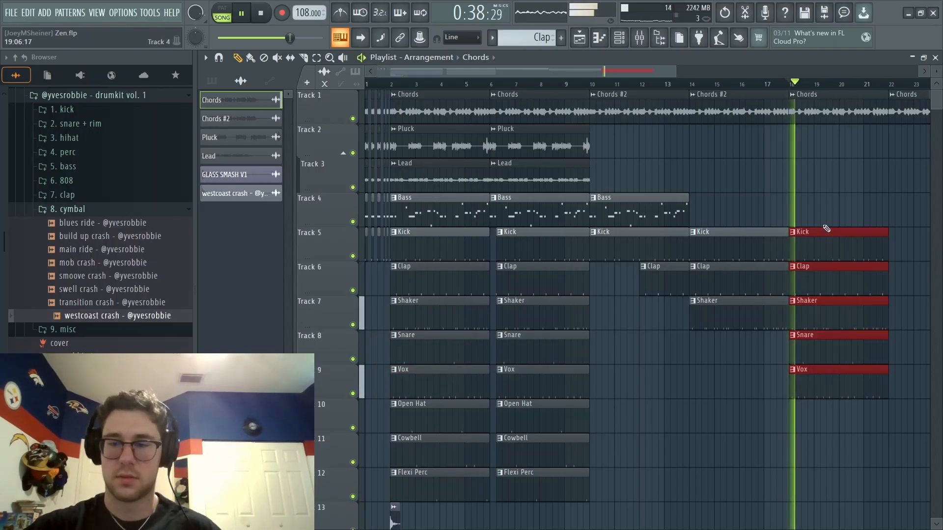
drag(813, 255, 914, 246)
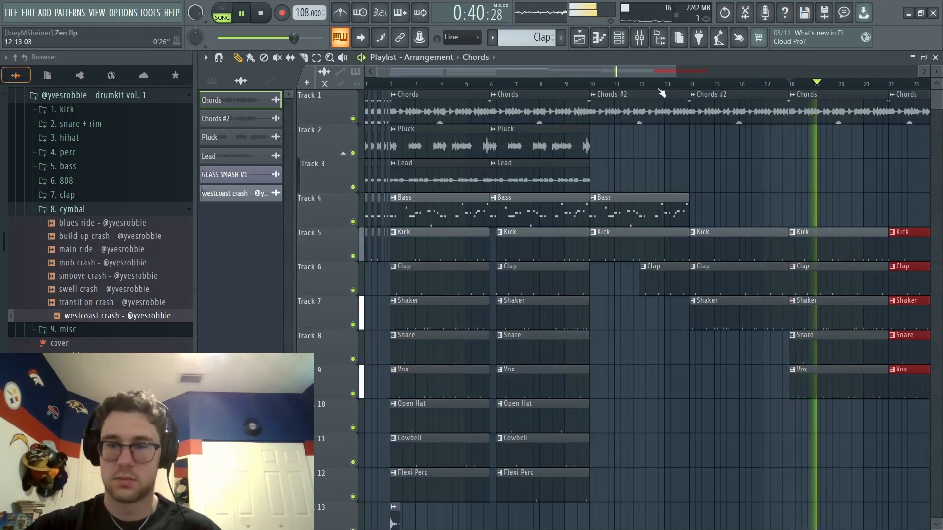
Add Bass clips on track 4 at bars 14, 18 and 22
drag(656, 72, 775, 71)
drag(437, 214, 710, 214)
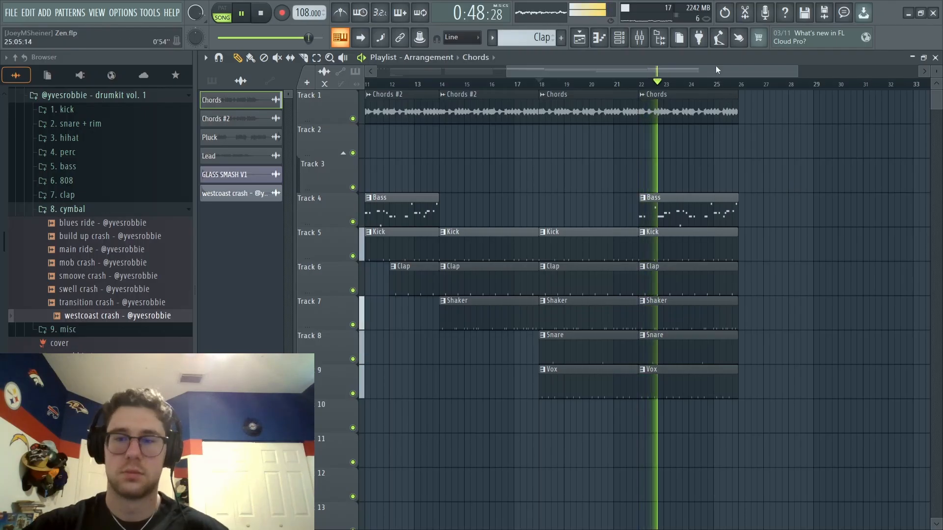
drag(696, 69, 640, 68)
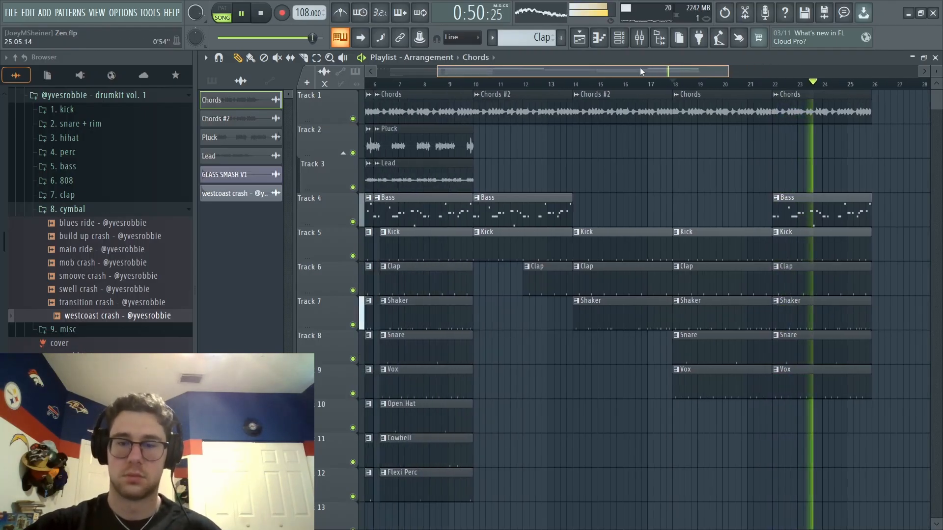
shift+drag(540, 199, 638, 196)
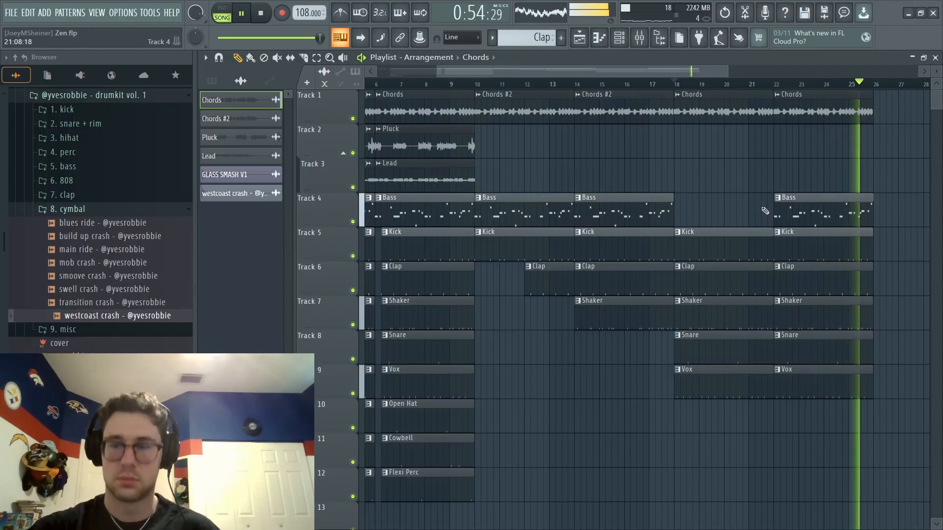
key(space)
click(780, 213)
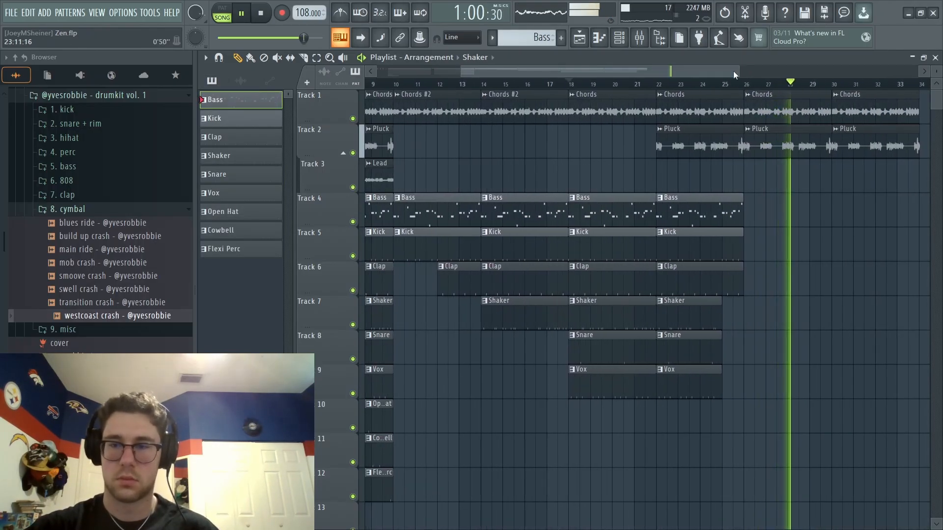
Trim the start of the Chords and Pluck slices just after bar 29 to widen the gap and play it back
drag(746, 73, 533, 78)
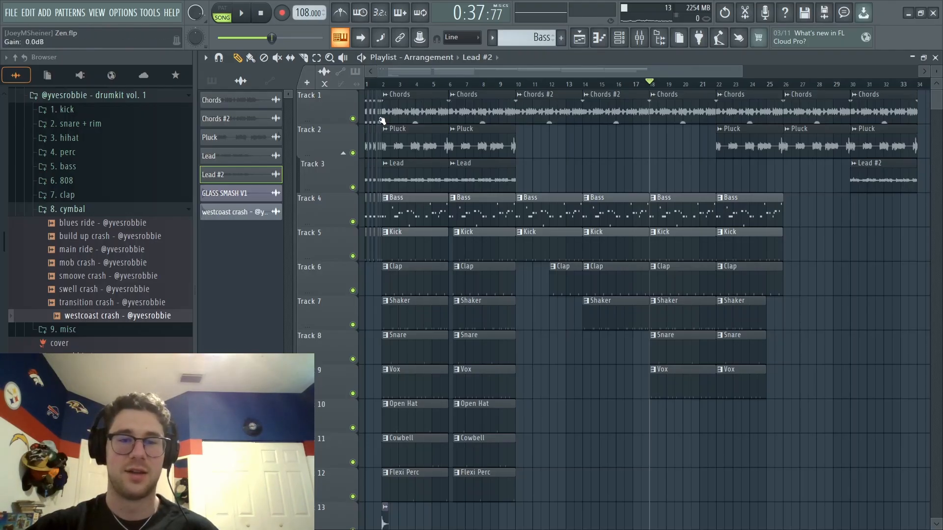
drag(447, 78, 661, 80)
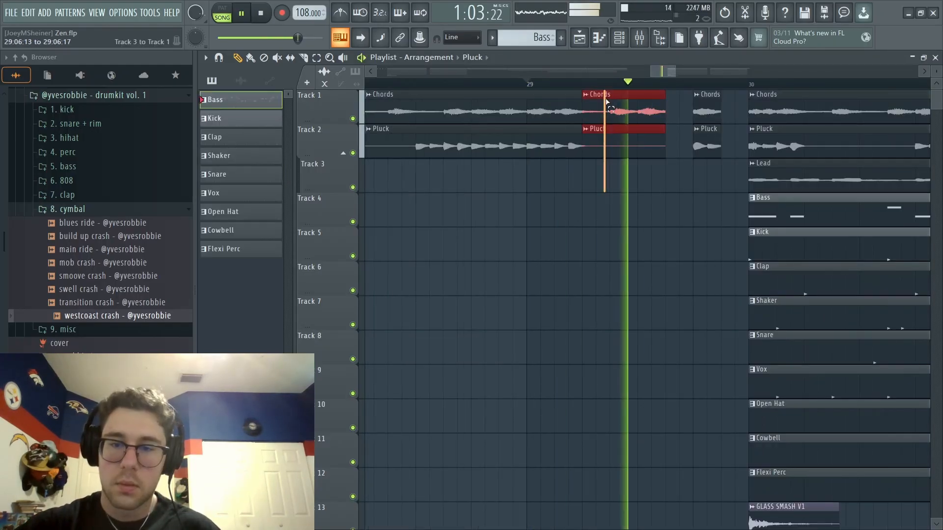
key(space)
drag(586, 154, 614, 153)
key(space)
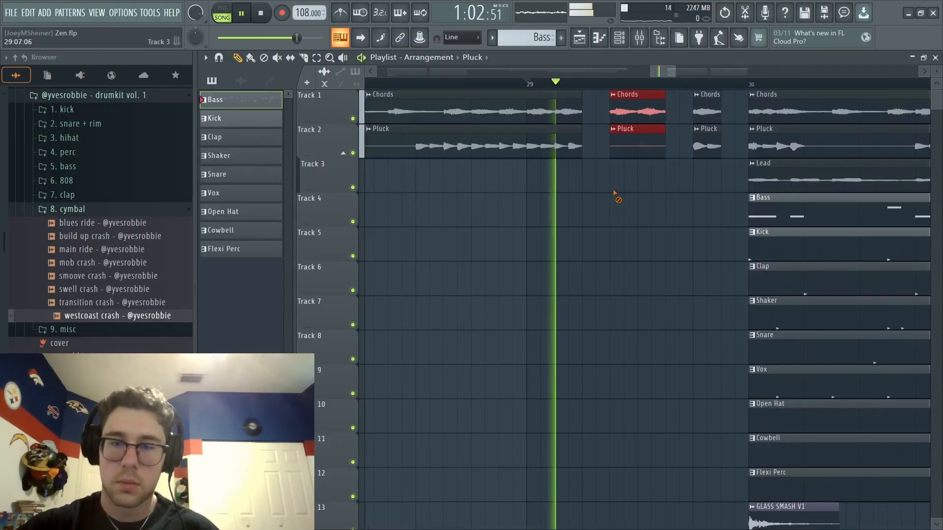
drag(663, 71, 826, 148)
key(space)
Add Kick and Bass clips leading up to bar 30, shorten them to brief pickups within bar 29, and audition the transition
drag(719, 256, 694, 257)
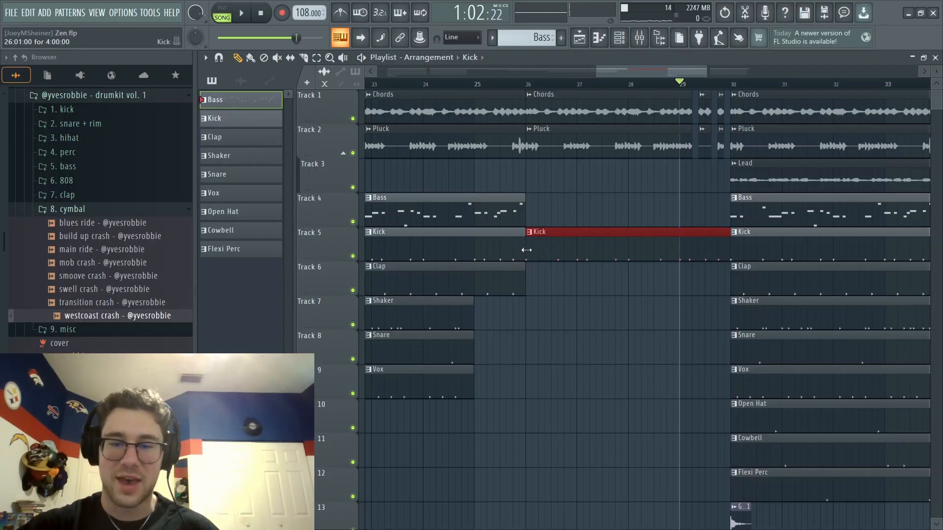
drag(526, 249, 688, 251)
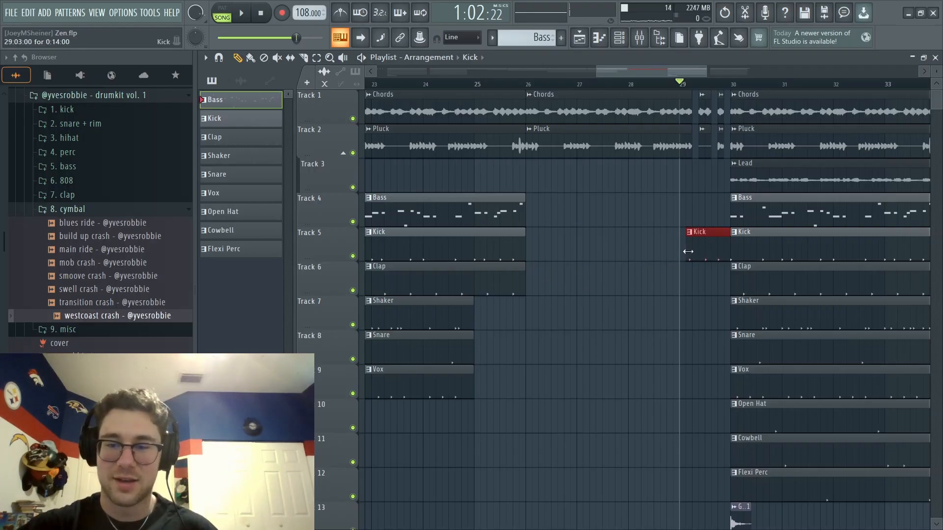
click(571, 208)
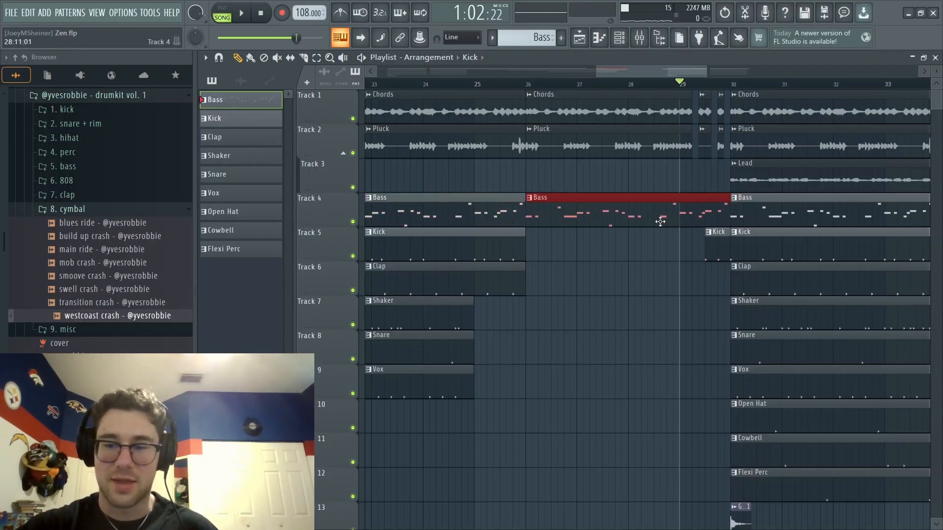
drag(527, 225, 712, 223)
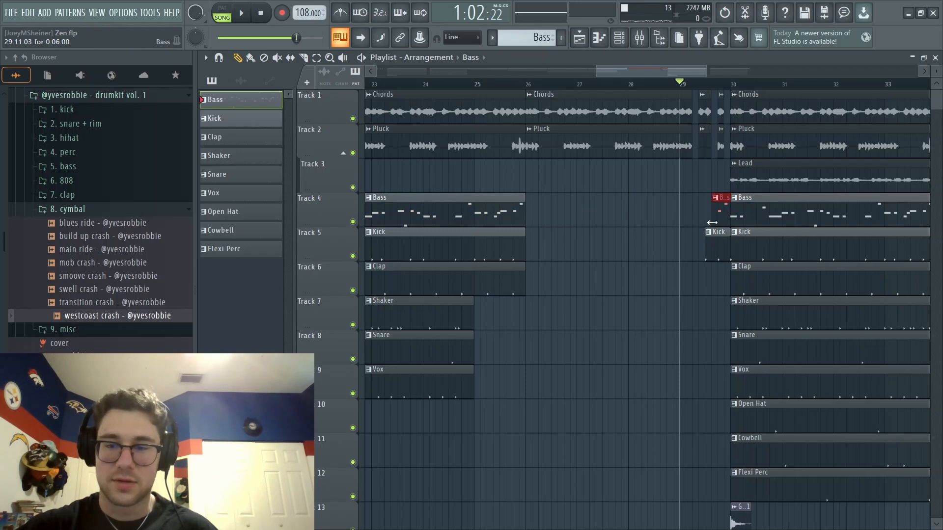
key(space)
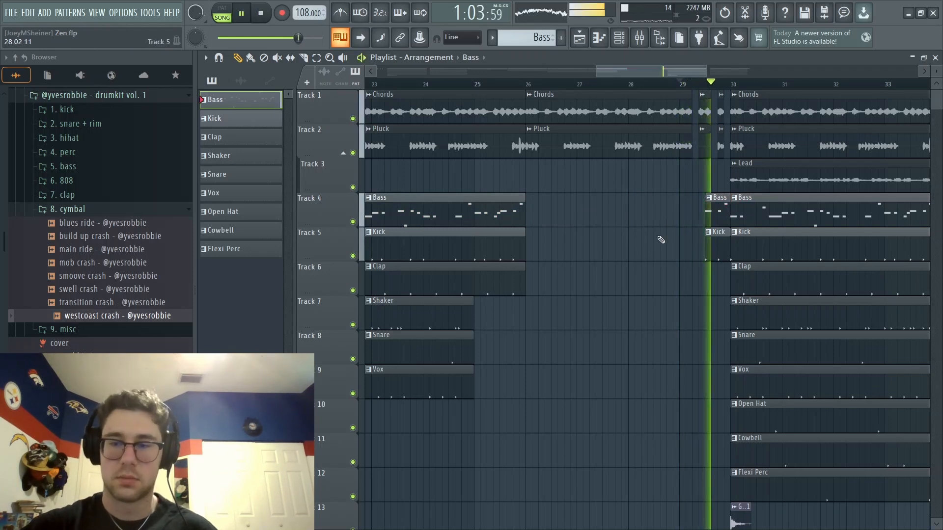
key(space)
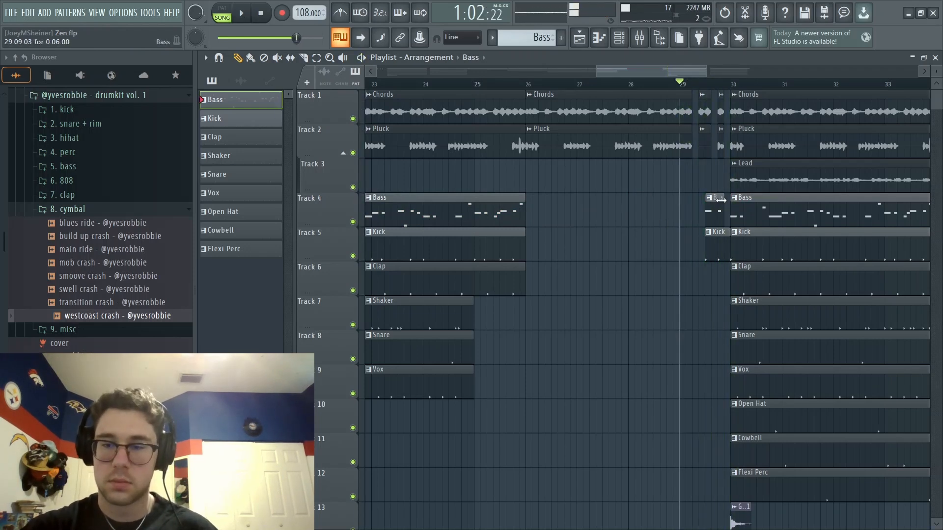
key(space)
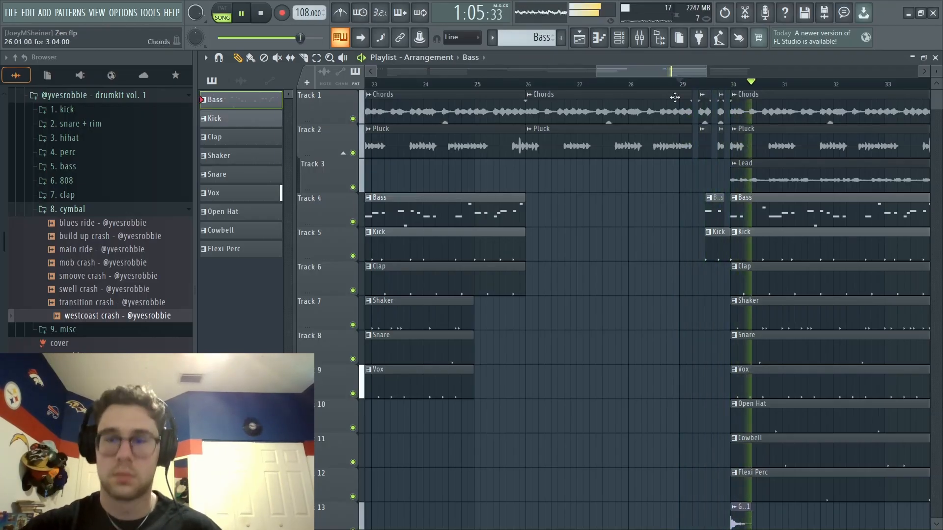
key(space)
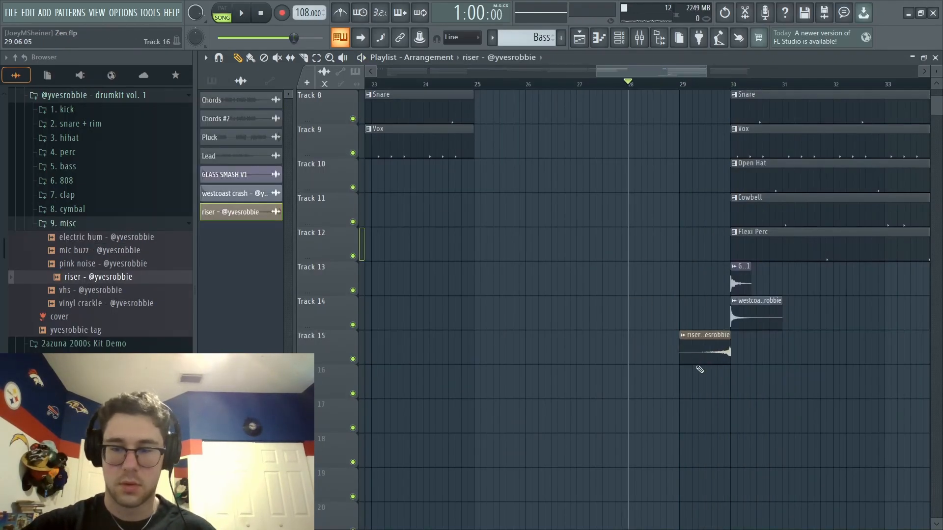
Review the channel settings of the riser clip on track 15 and play the transition from bar 26 into bar 30
double_click(696, 351)
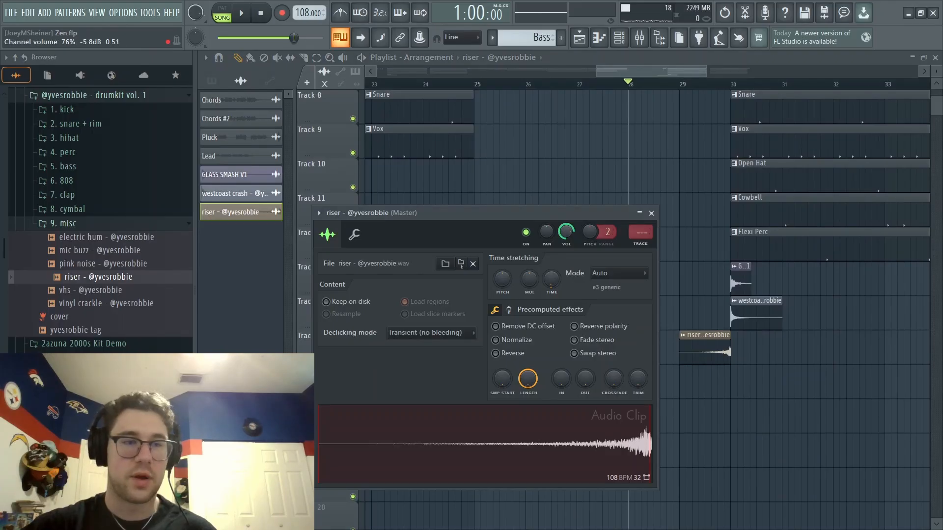
scroll(661, 179, up, 4)
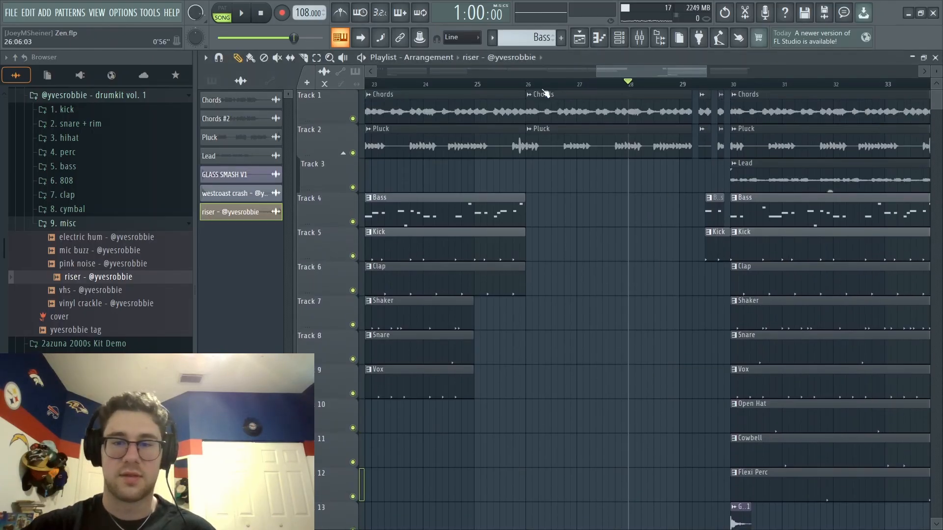
click(526, 90)
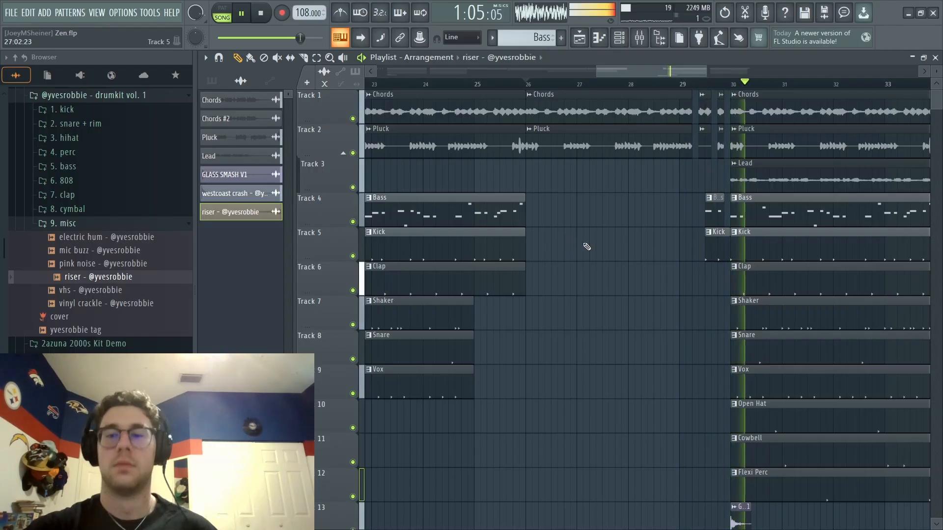
key(space)
Review the outro's Chords, Pluck and Lead clips from bar 66 and the Master - Volume automation clip on track 16
scroll(604, 223, down, 2)
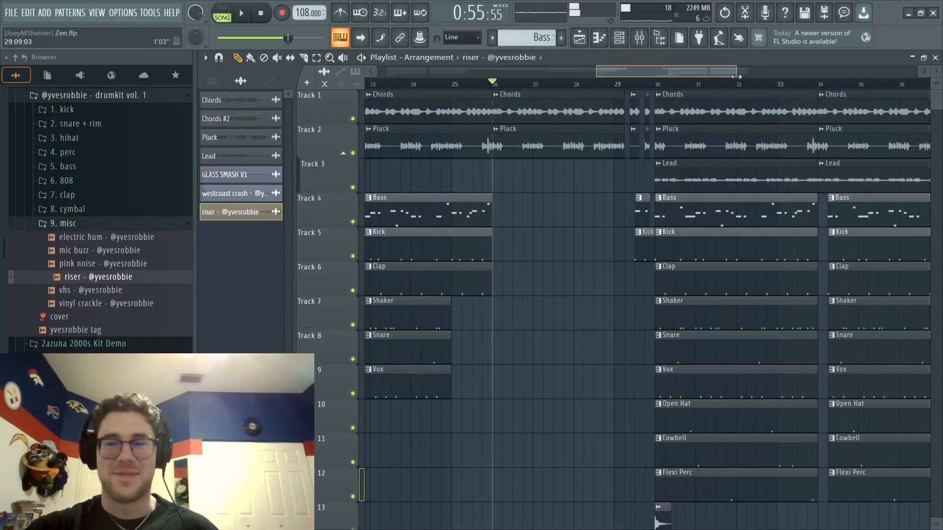
scroll(602, 221, down, 6)
drag(631, 381, 667, 388)
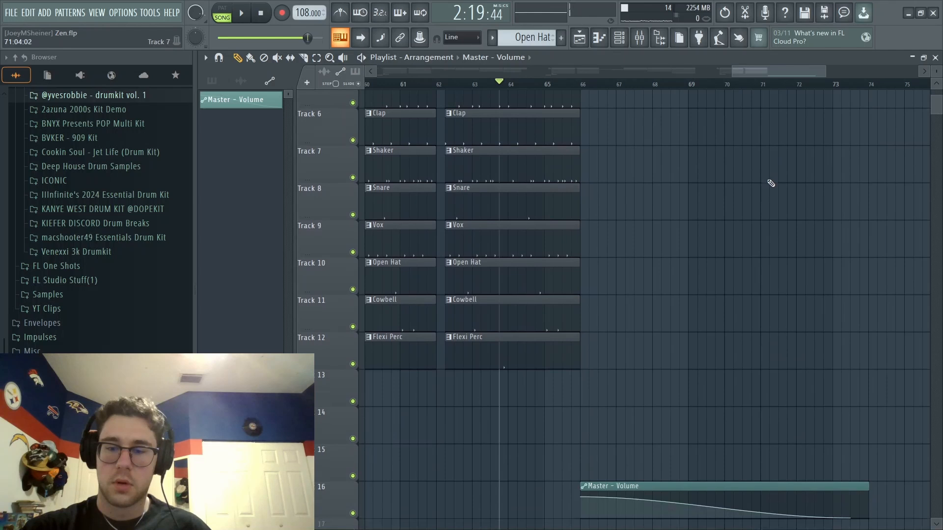
scroll(741, 215, down, 3)
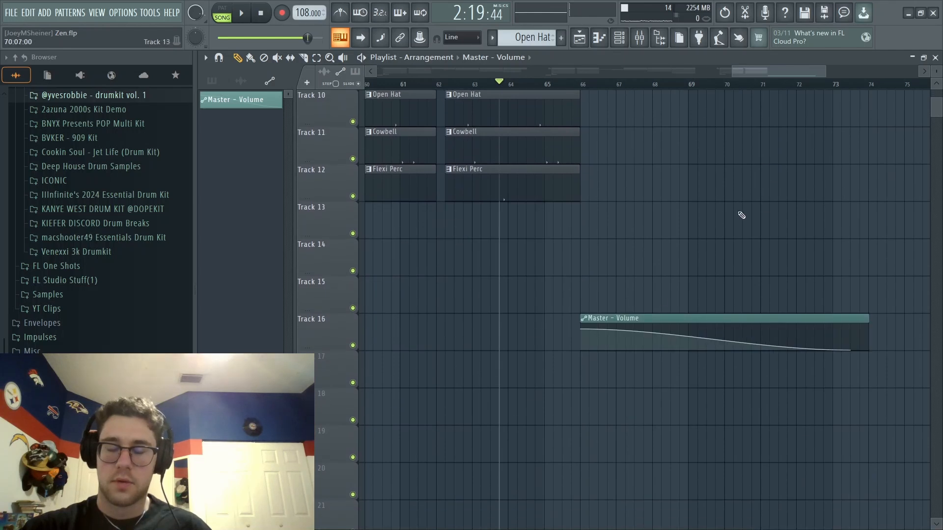
scroll(669, 295, up, 5)
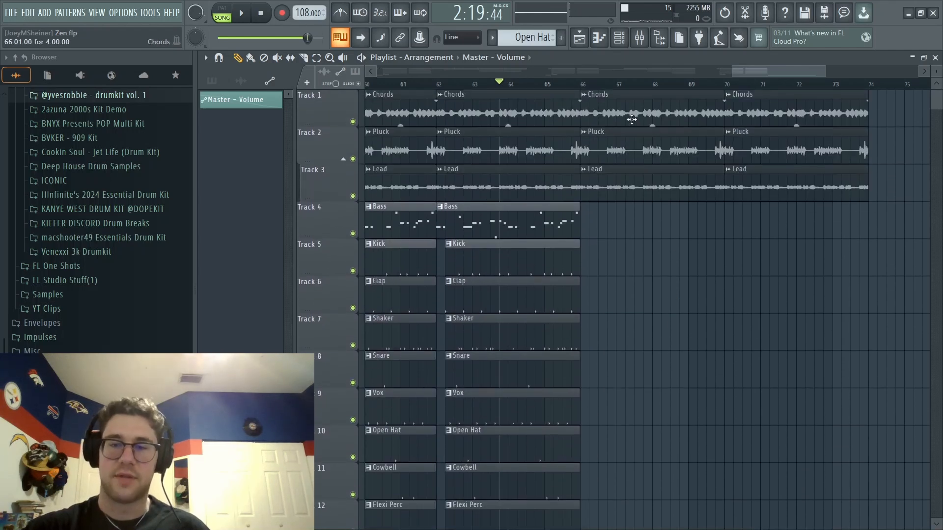
scroll(638, 147, down, 4)
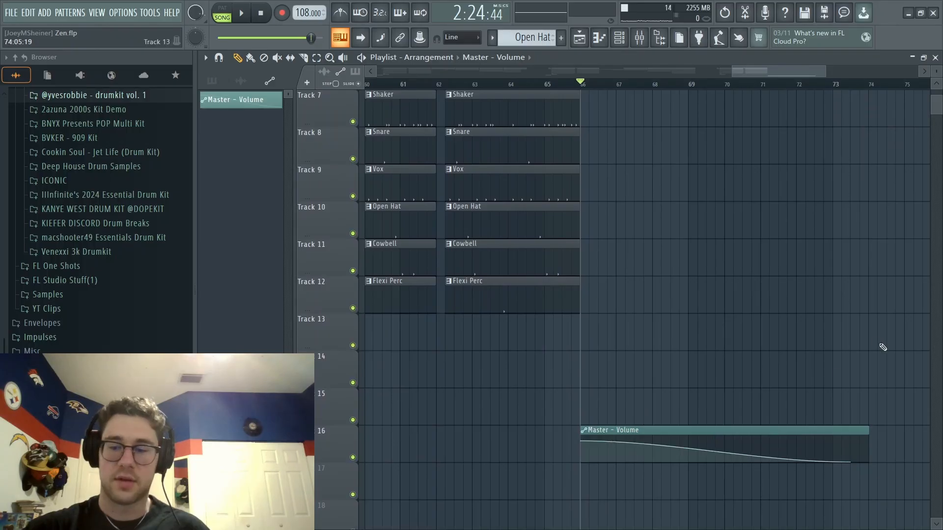
Inspect the curve mode of the volume automation's end point and play the fade-out from bar 69
right_click(851, 463)
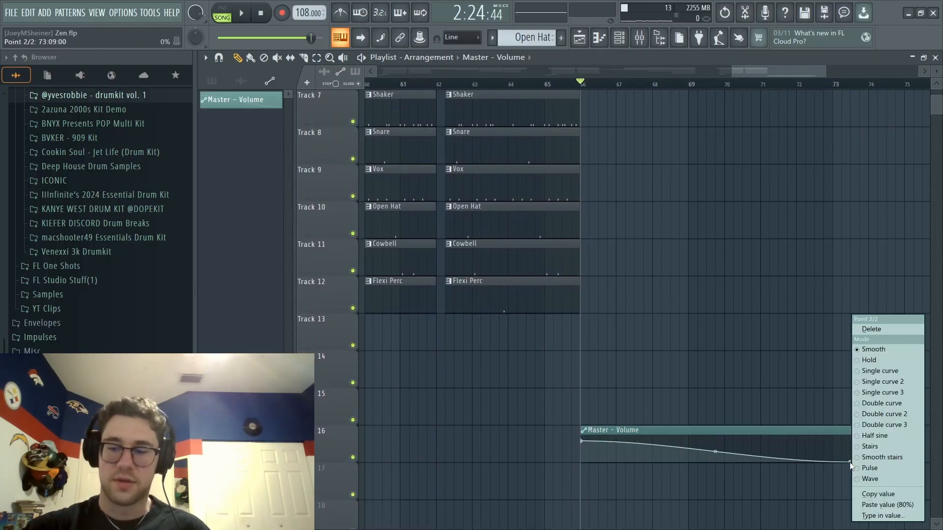
click(786, 313)
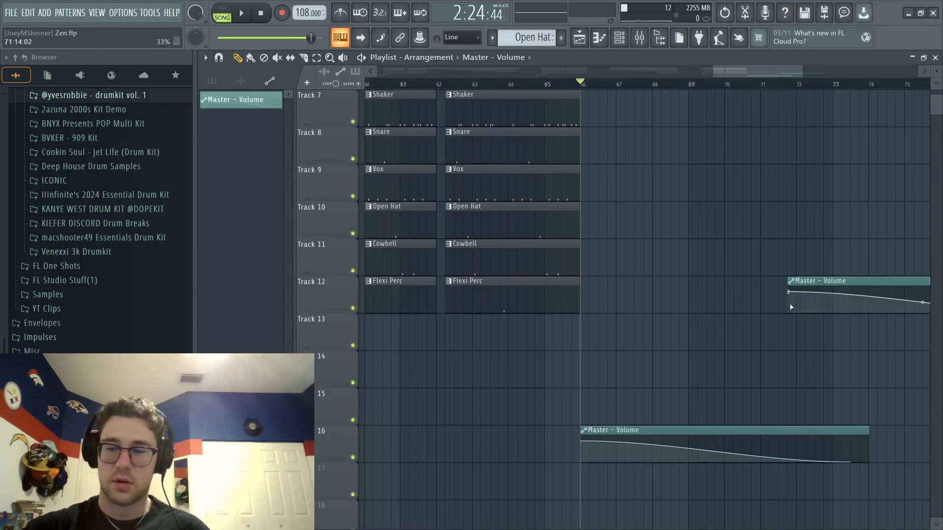
click(690, 85)
key(space)
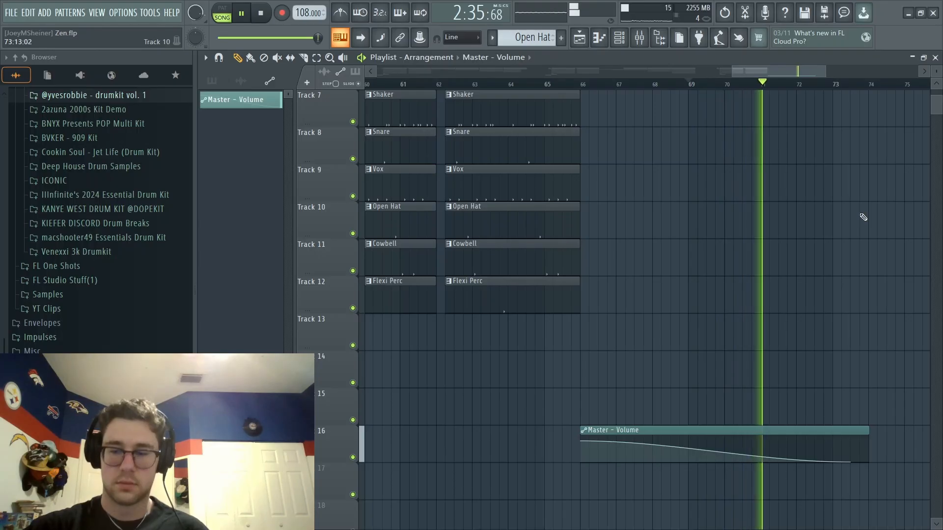
key(space)
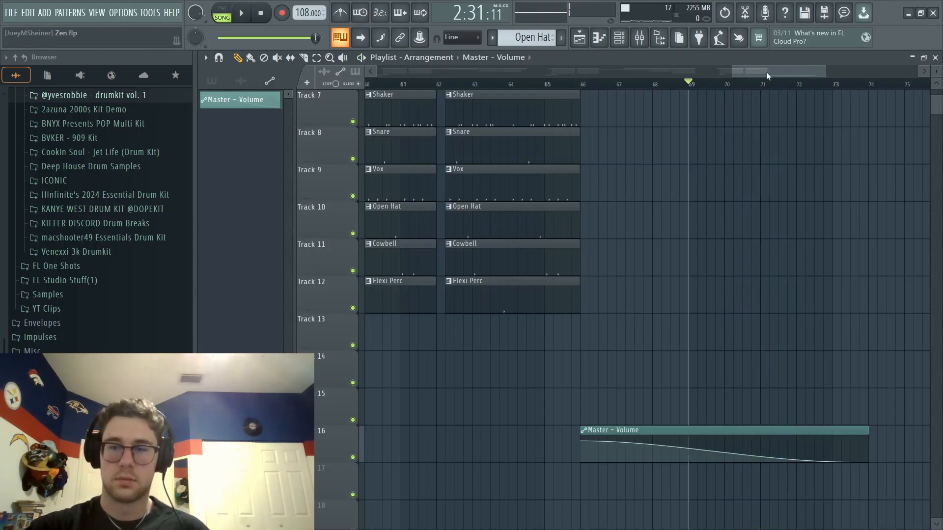
Play the finished arrangement from the beginning
drag(768, 74, 418, 75)
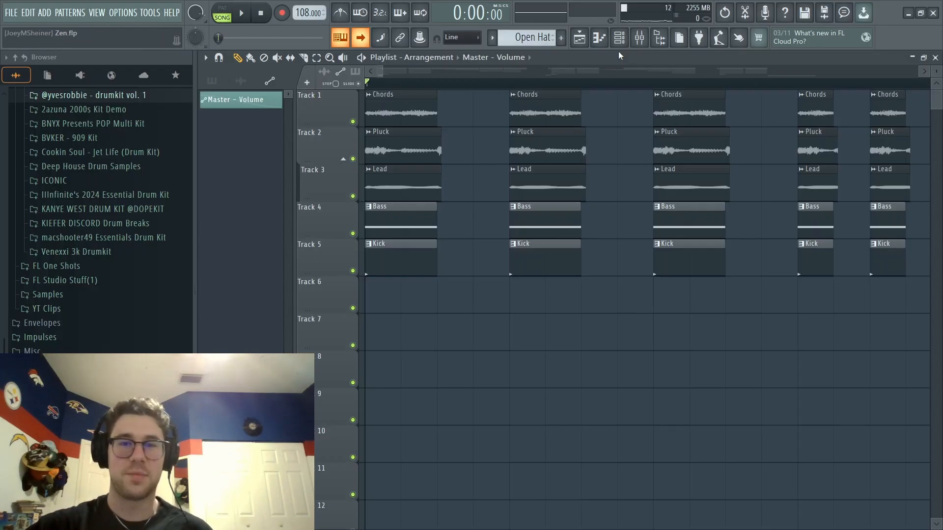
key(space)
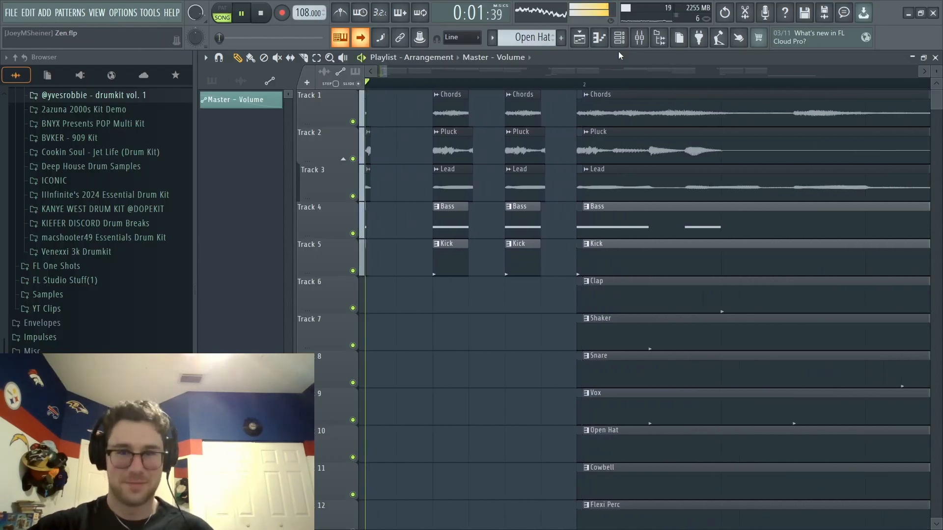